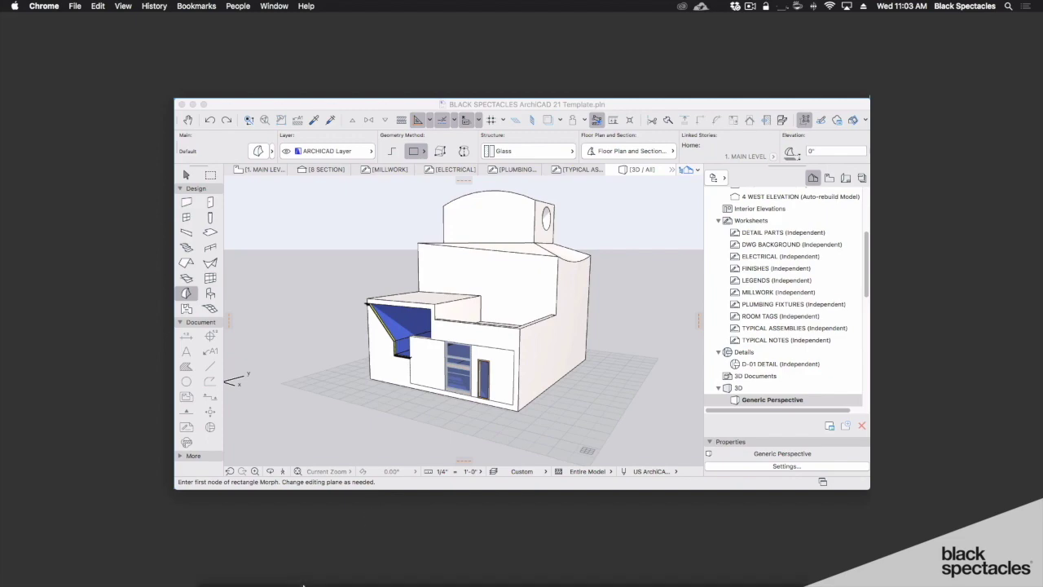
- Switch to Chrome, open the SketchUp 3D Warehouse site from the search results and search it for WATER FOUNTAIN
{"action": "left_click", "coordinate": [291, 562]}
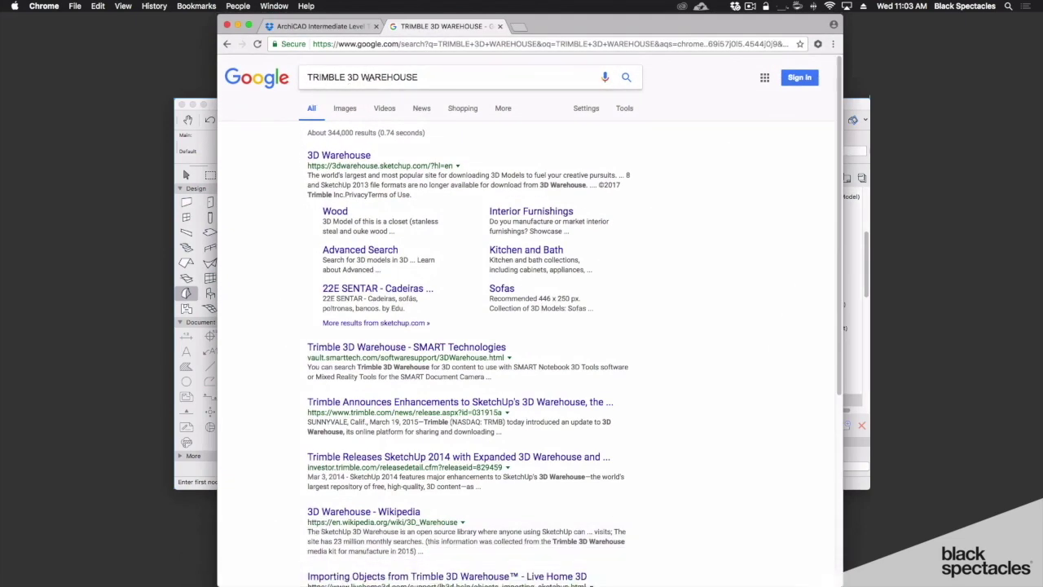
{"action": "left_click", "coordinate": [340, 155]}
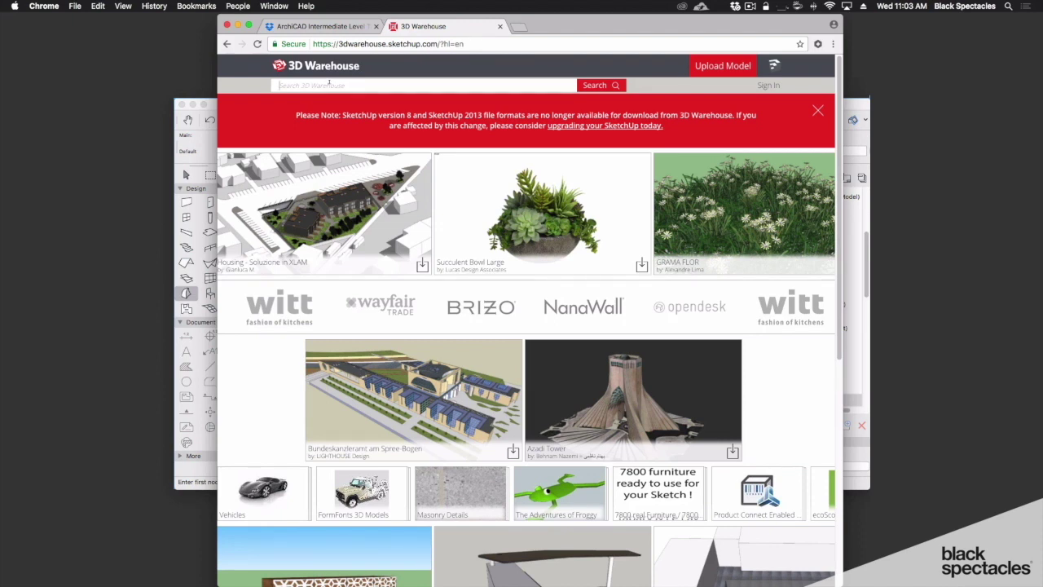
{"action": "type", "text": "WATER FO"}
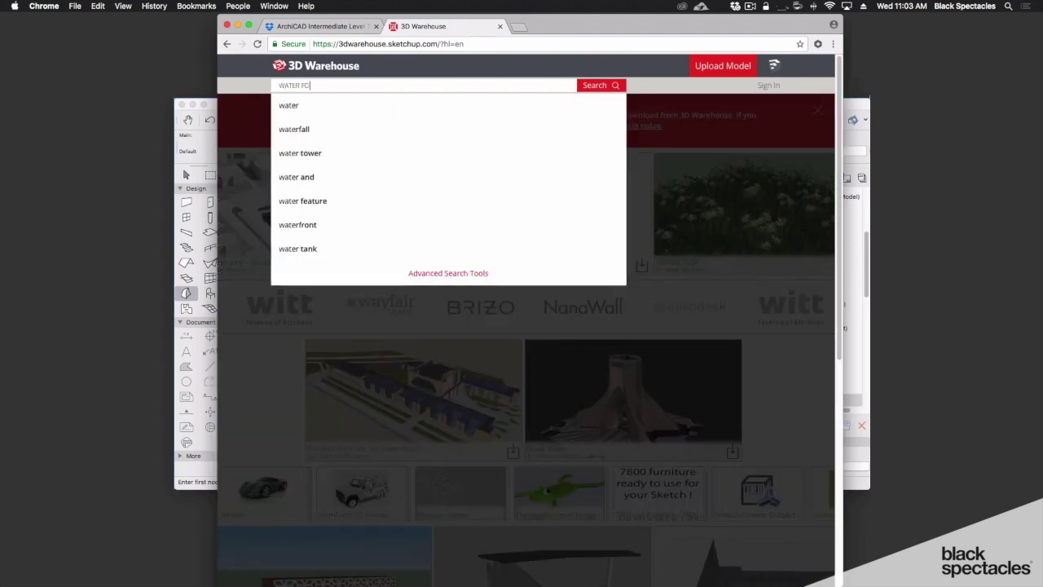
{"action": "type", "text": "UNTAIN"}
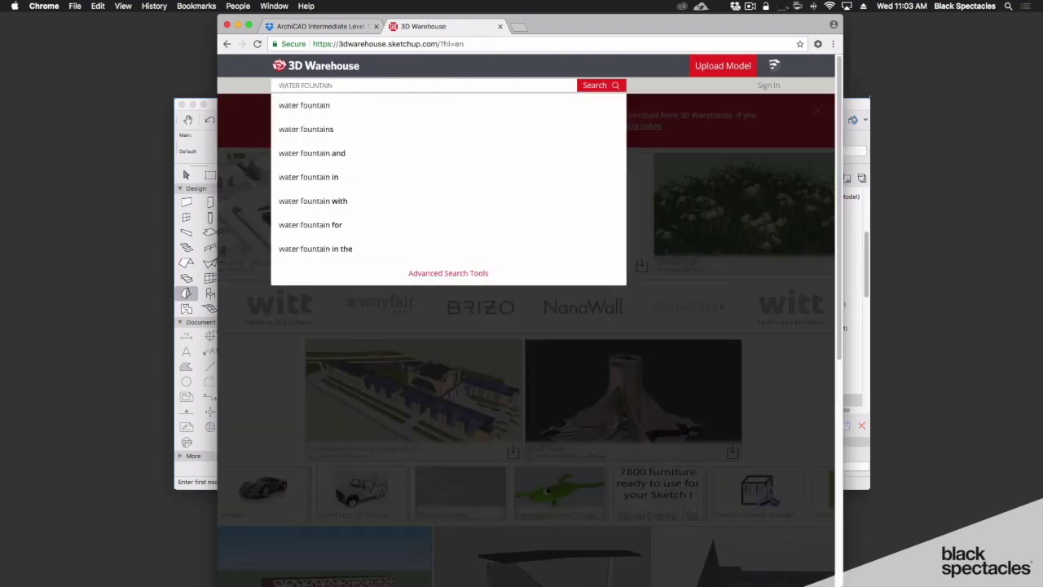
{"action": "key", "text": "Return"}
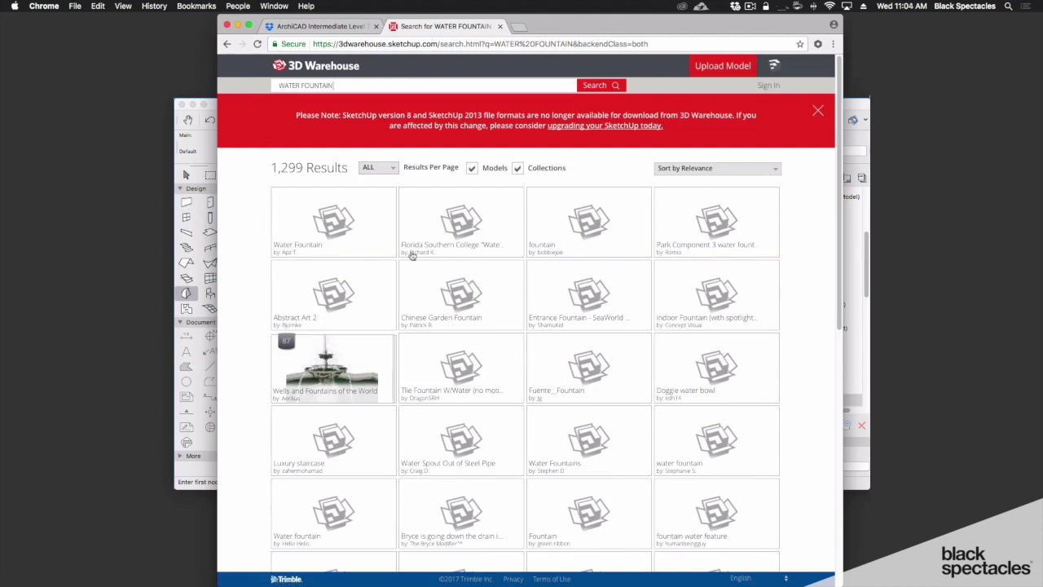
- Open the first Water Fountain model in the results, accept the 3D Warehouse terms and view its download formats
{"action": "scroll", "coordinate": [500, 287], "scroll_direction": "down", "scroll_amount": 1}
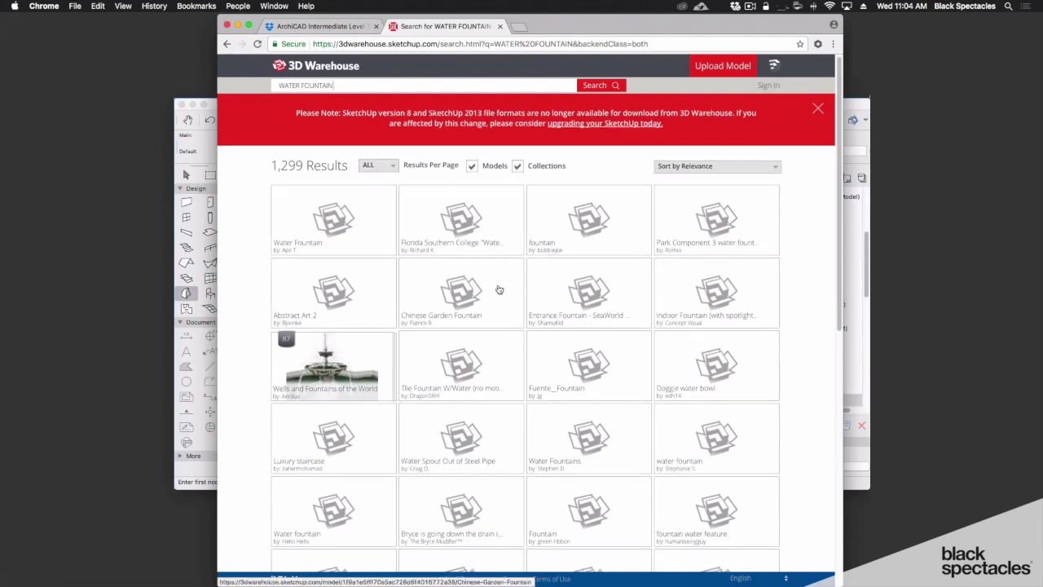
{"action": "scroll", "coordinate": [499, 289], "scroll_direction": "down", "scroll_amount": 5}
{"action": "scroll", "coordinate": [496, 290], "scroll_direction": "down", "scroll_amount": 3}
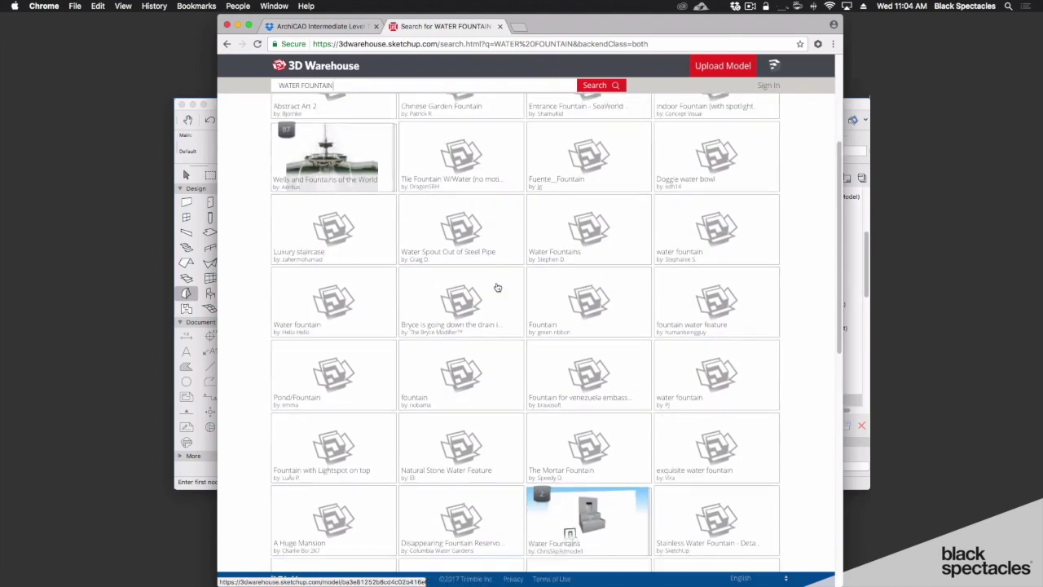
{"action": "scroll", "coordinate": [497, 288], "scroll_direction": "down", "scroll_amount": 5}
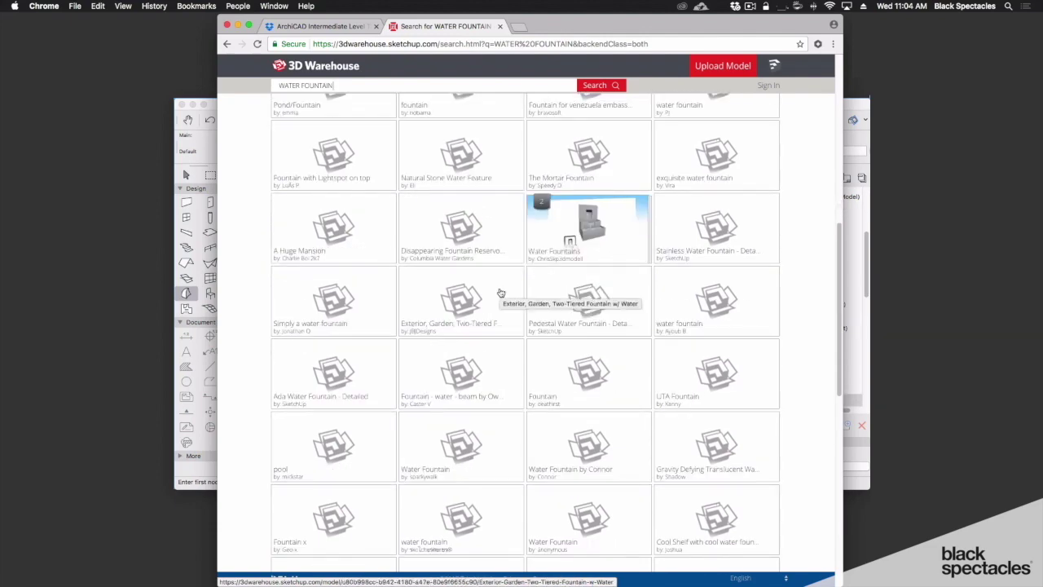
{"action": "scroll", "coordinate": [546, 322], "scroll_direction": "down", "scroll_amount": 2}
{"action": "scroll", "coordinate": [548, 322], "scroll_direction": "up", "scroll_amount": 15}
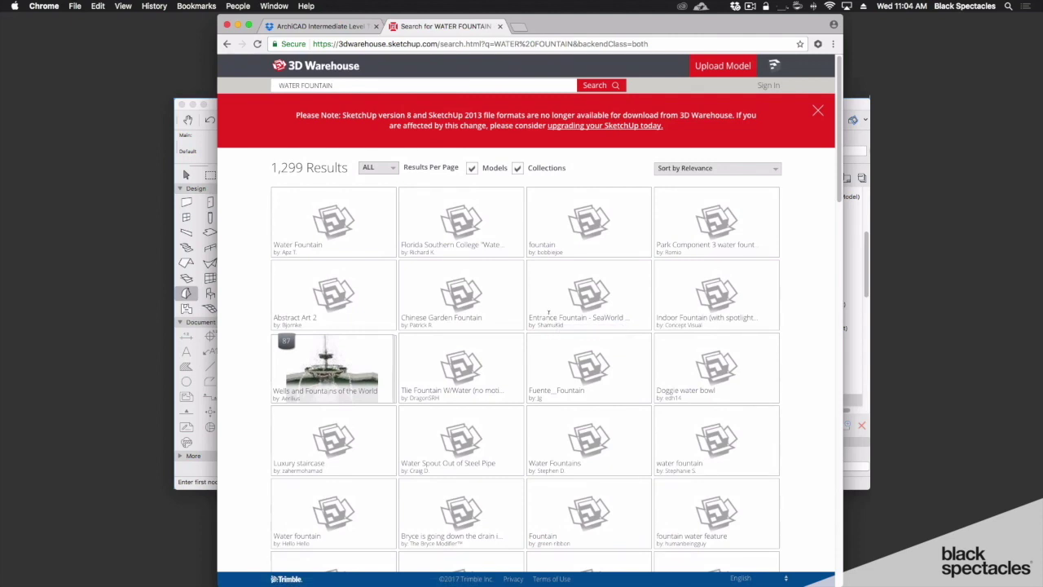
{"action": "left_click", "coordinate": [310, 218]}
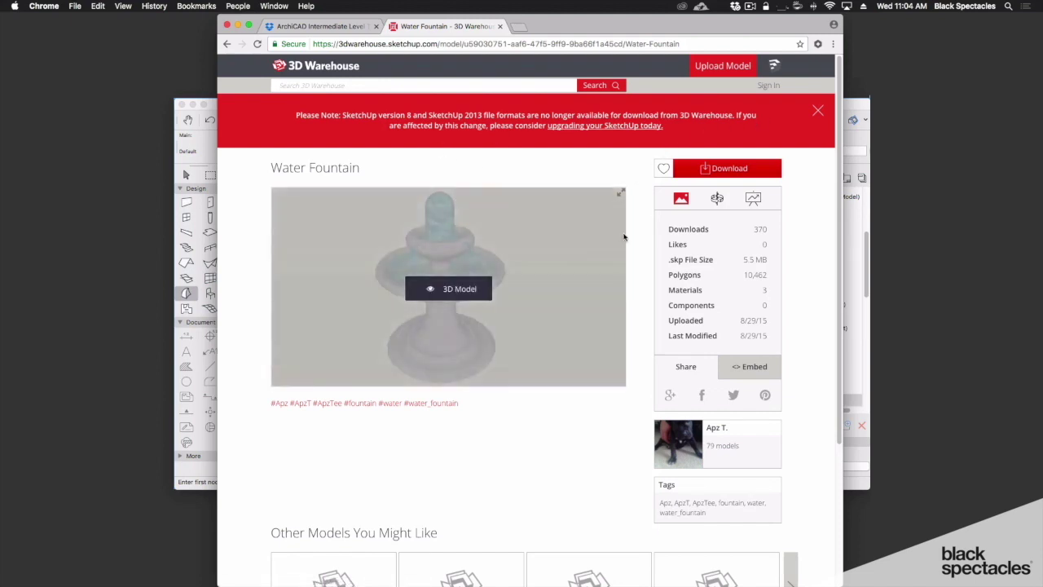
{"action": "left_click", "coordinate": [728, 171]}
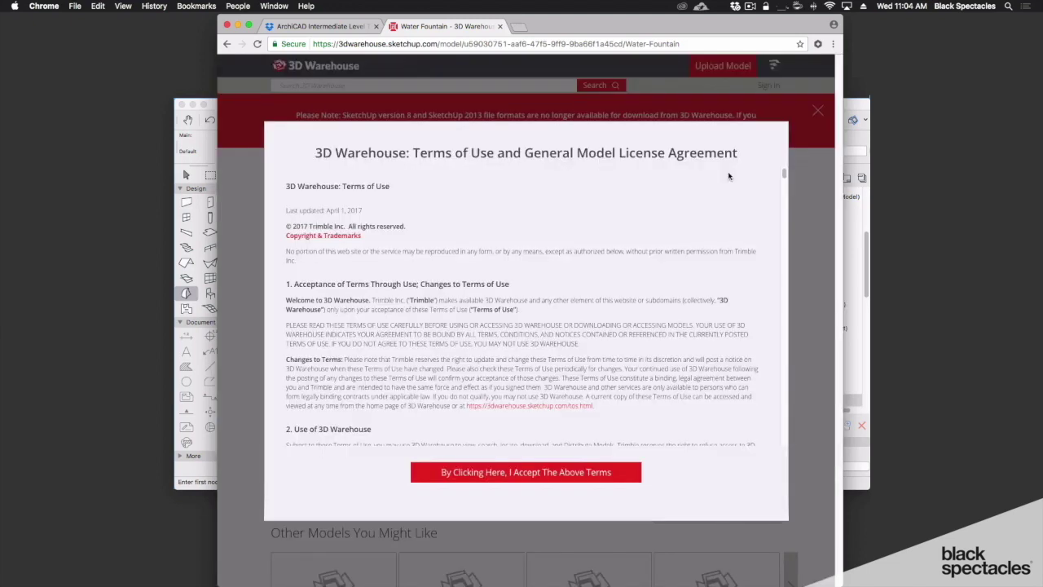
{"action": "left_click", "coordinate": [492, 477]}
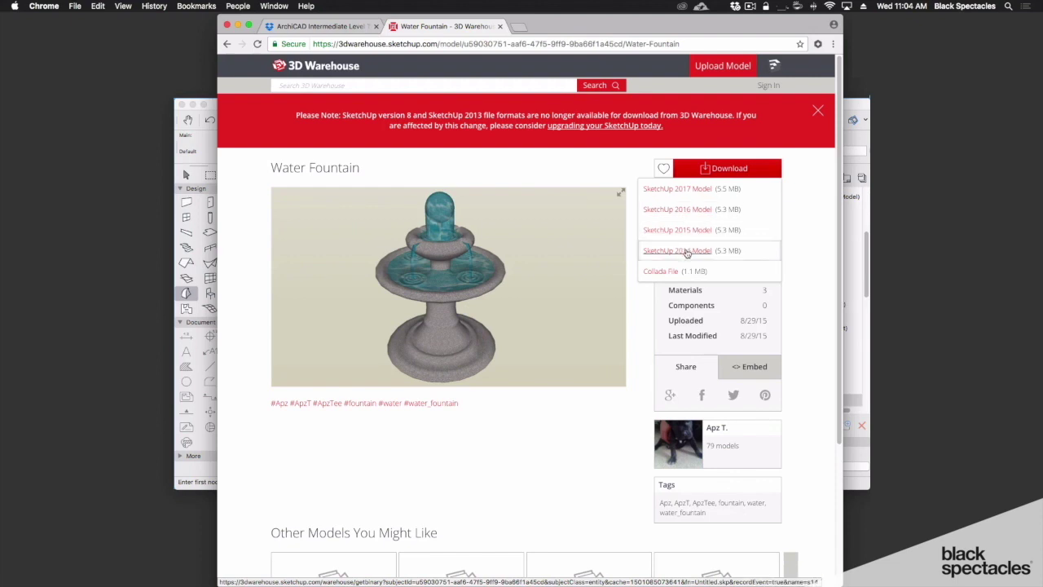
{"action": "mouse_move", "coordinate": [542, 268]}
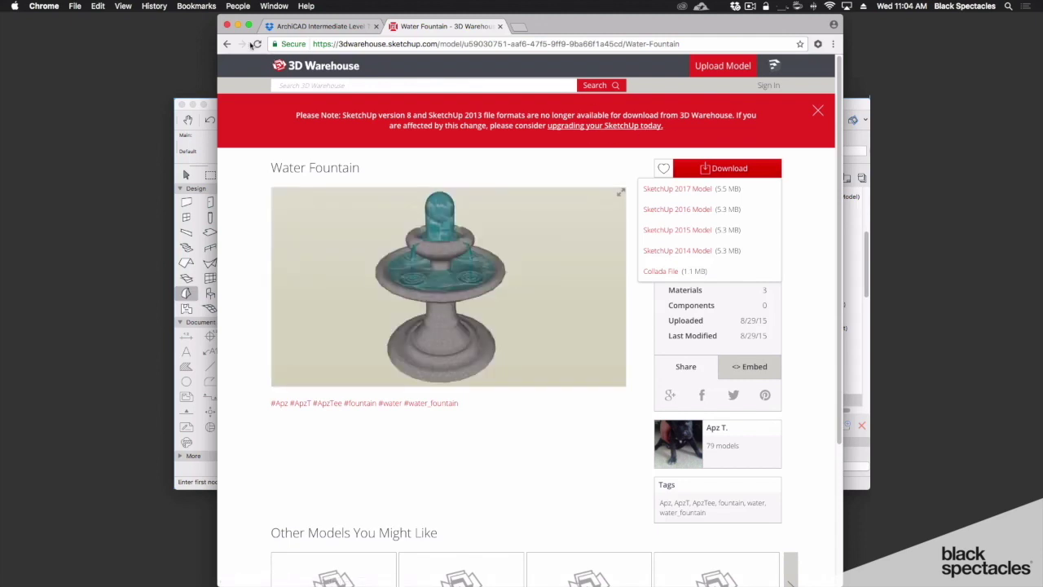
- Return to the results, look at the model titled "fountain" and go back to the list
{"action": "left_click", "coordinate": [228, 45]}
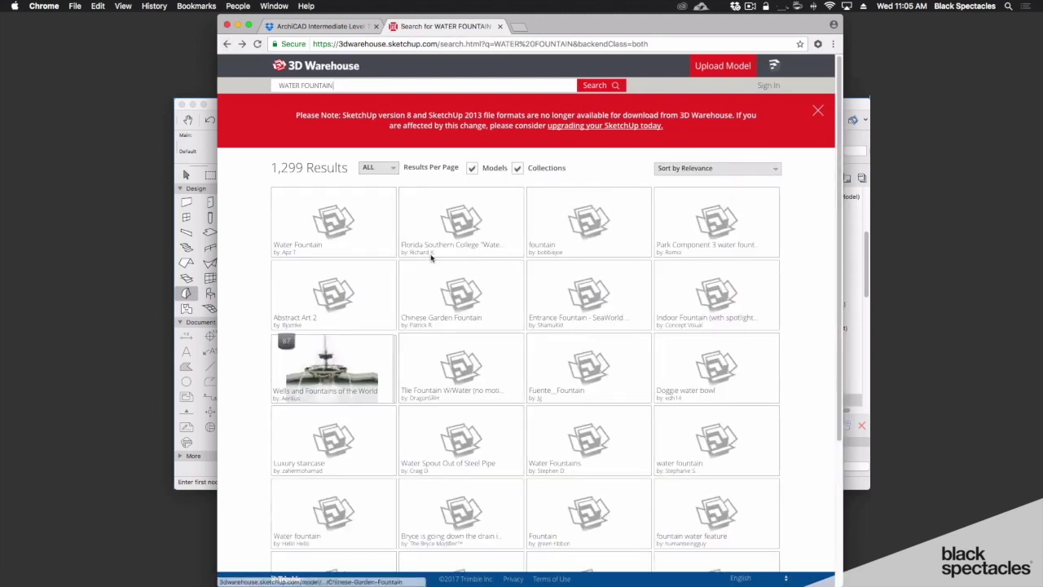
{"action": "left_click", "coordinate": [597, 237]}
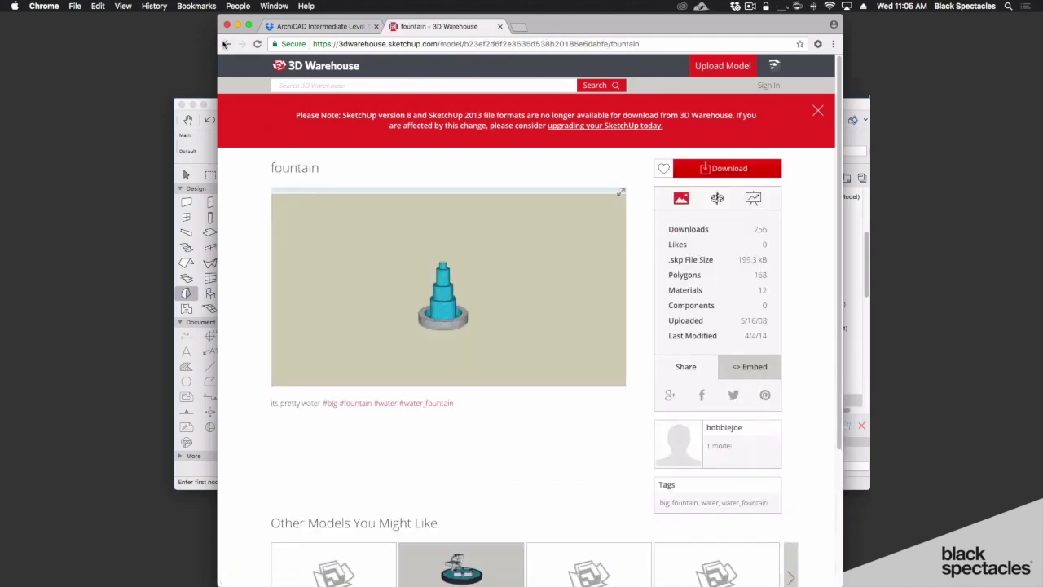
{"action": "left_click", "coordinate": [227, 43]}
- Open the Indoor Fountain (with spotlights and plants) model and download it as a SketchUp 2016 model
{"action": "left_click", "coordinate": [709, 310]}
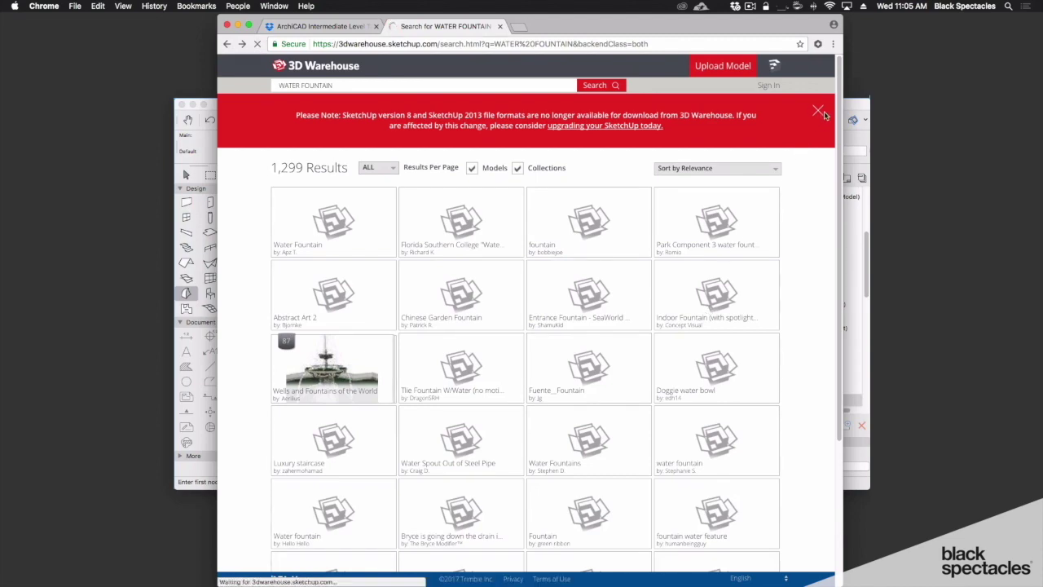
{"action": "mouse_move", "coordinate": [418, 261]}
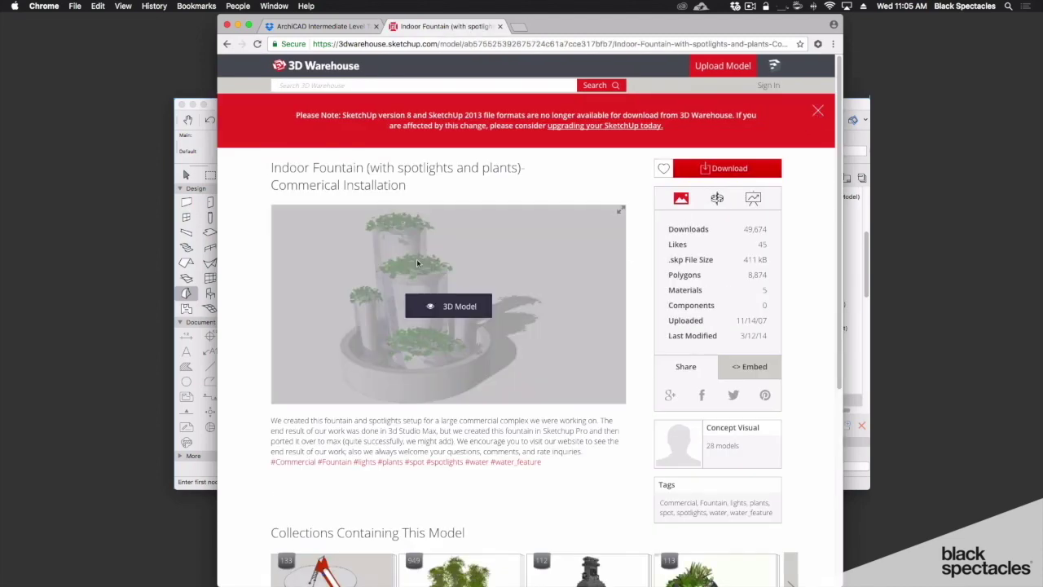
{"action": "left_click", "coordinate": [719, 167]}
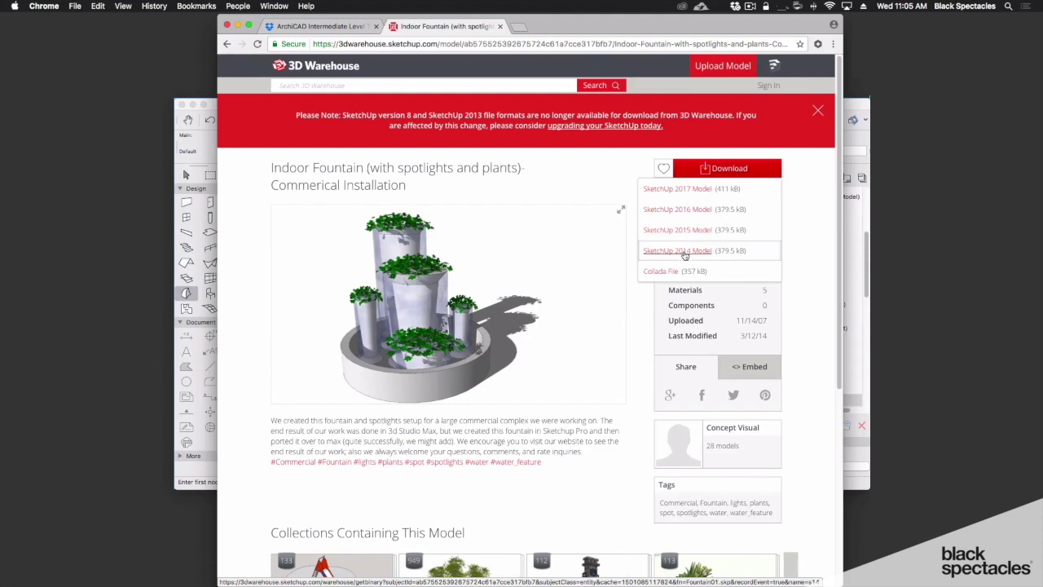
{"action": "left_click", "coordinate": [685, 210]}
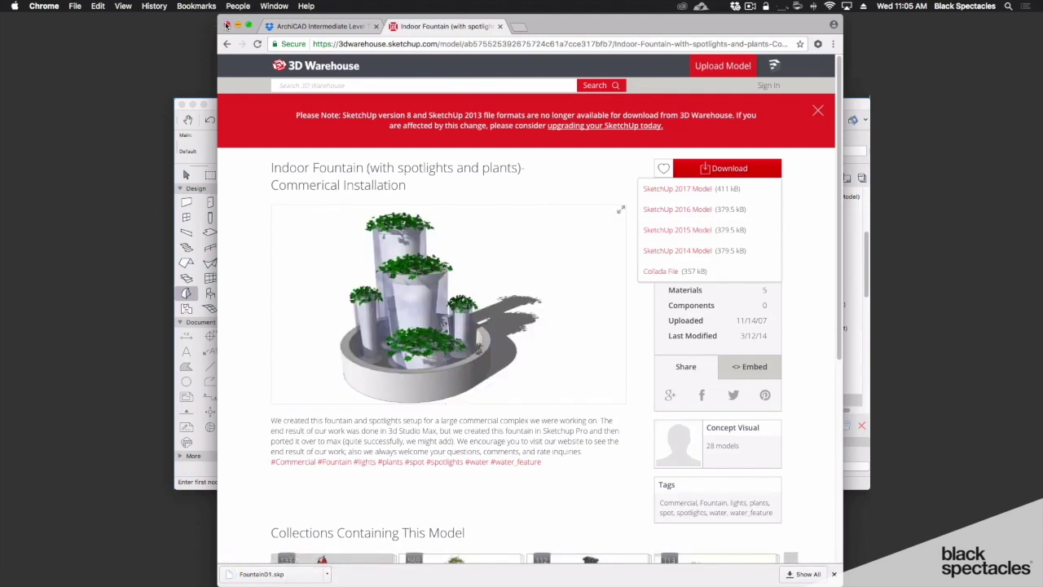
- Minimize the browser, switch to ARCHICAD and show the main level floor plan
{"action": "left_click", "coordinate": [237, 27]}
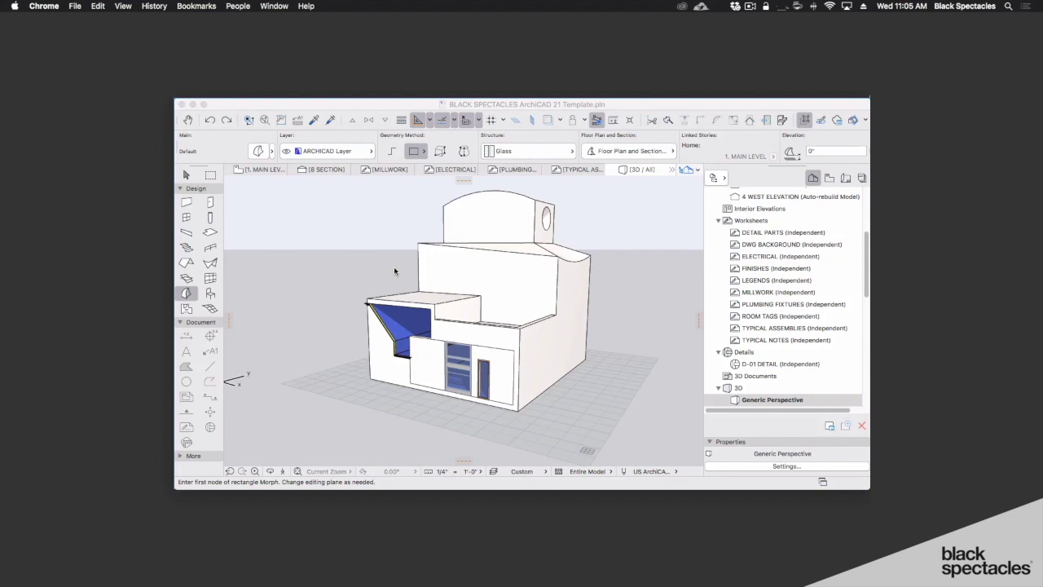
{"action": "left_click", "coordinate": [545, 296]}
{"action": "key", "text": "F2"}
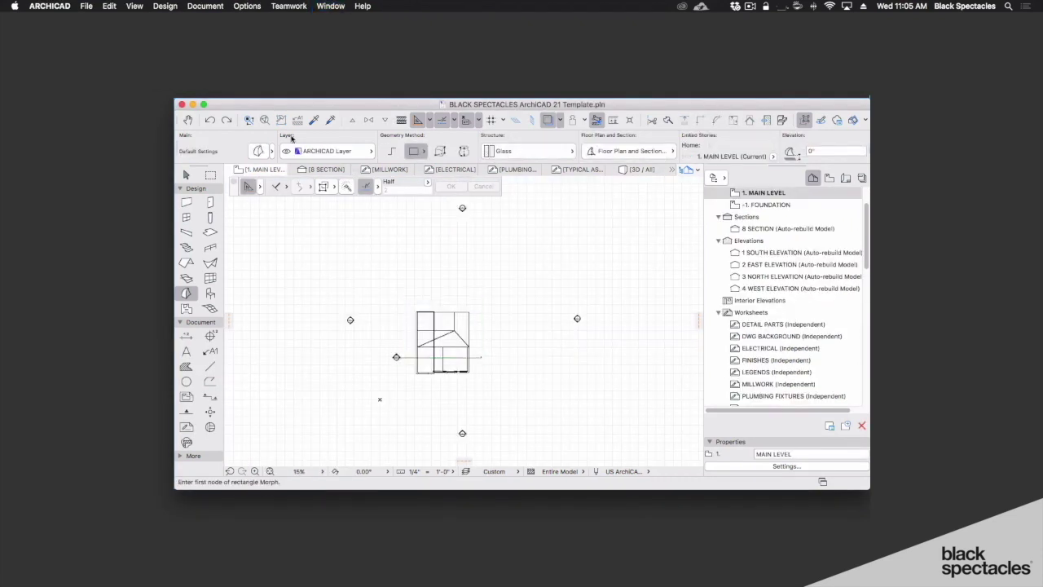
- Set the file type for interoperability merging to SketchUp file and close the file dialog without merging
{"action": "left_click", "coordinate": [86, 6]}
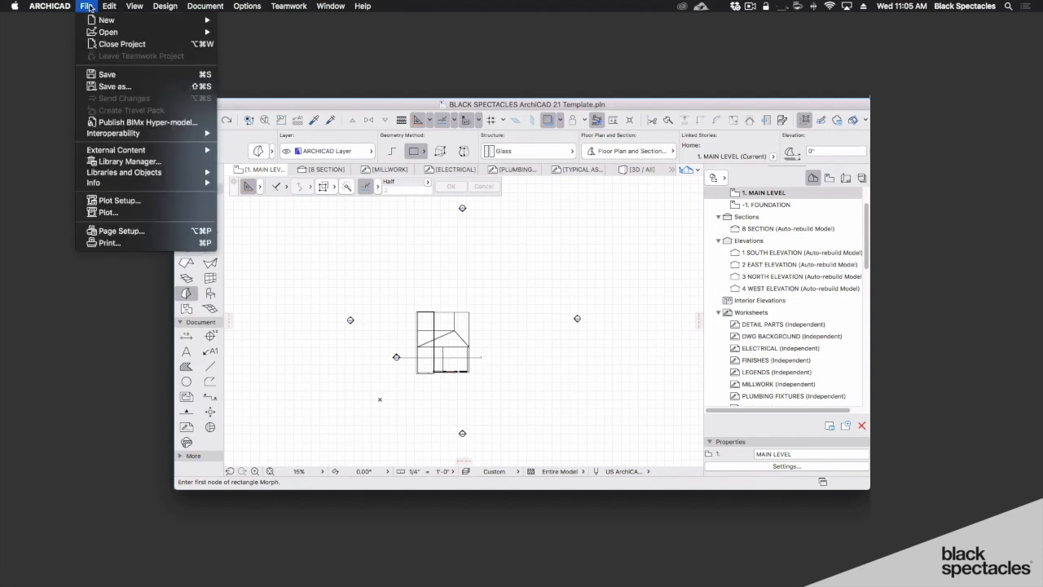
{"action": "mouse_move", "coordinate": [145, 153]}
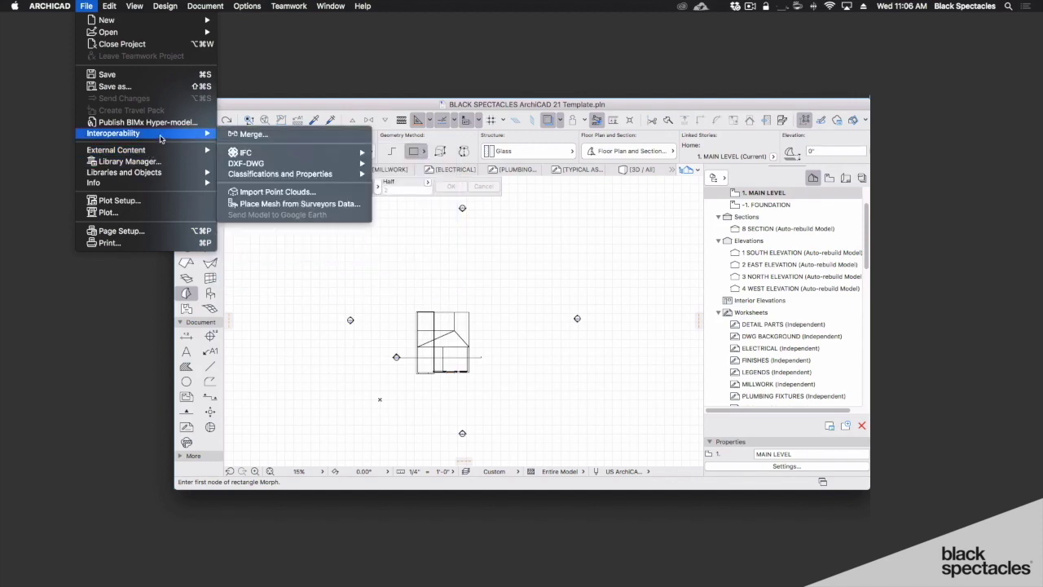
{"action": "left_click", "coordinate": [249, 134]}
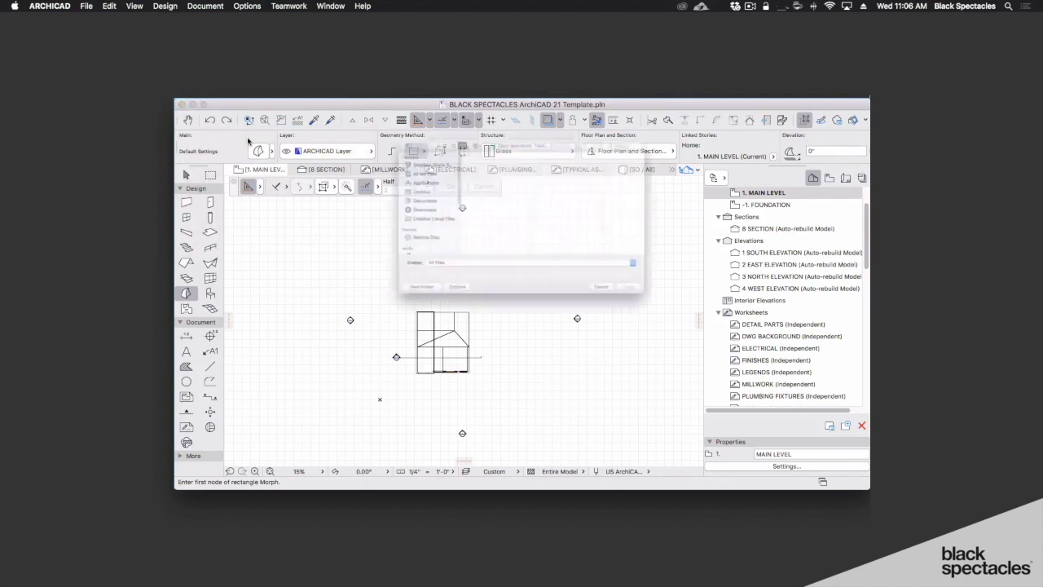
{"action": "left_click", "coordinate": [390, 290]}
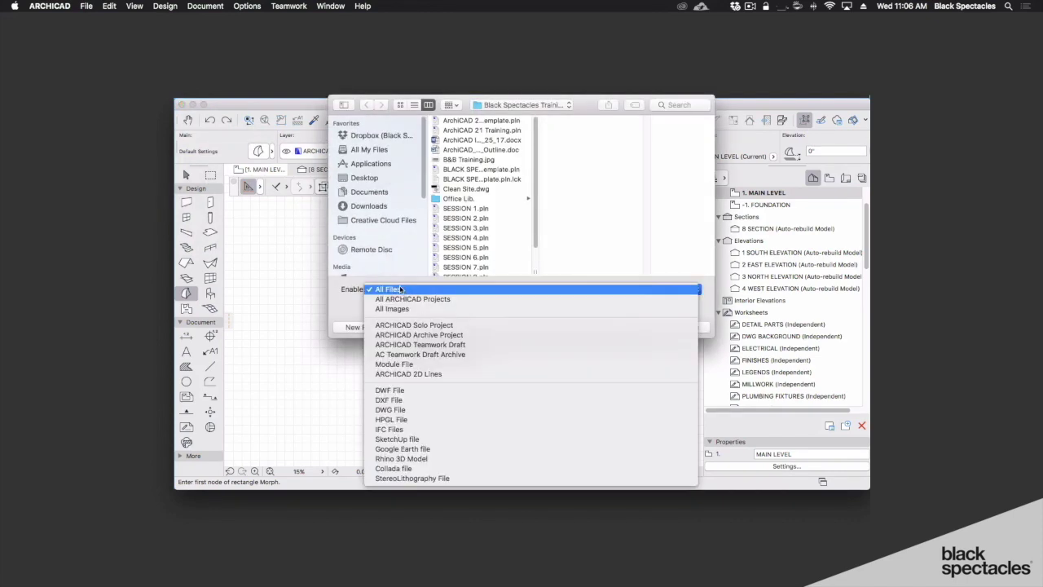
{"action": "left_click", "coordinate": [401, 440]}
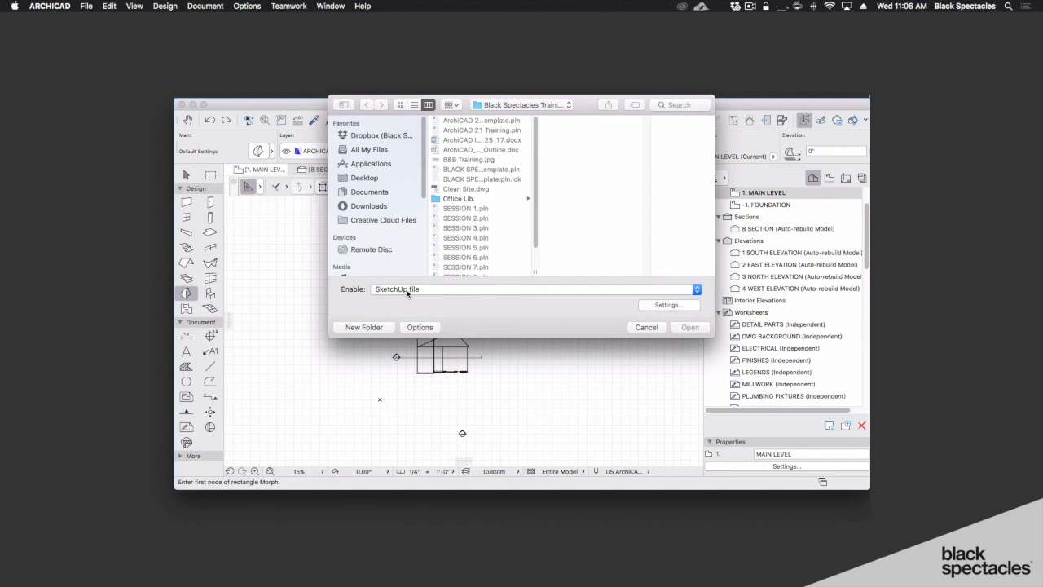
{"action": "left_click", "coordinate": [646, 327]}
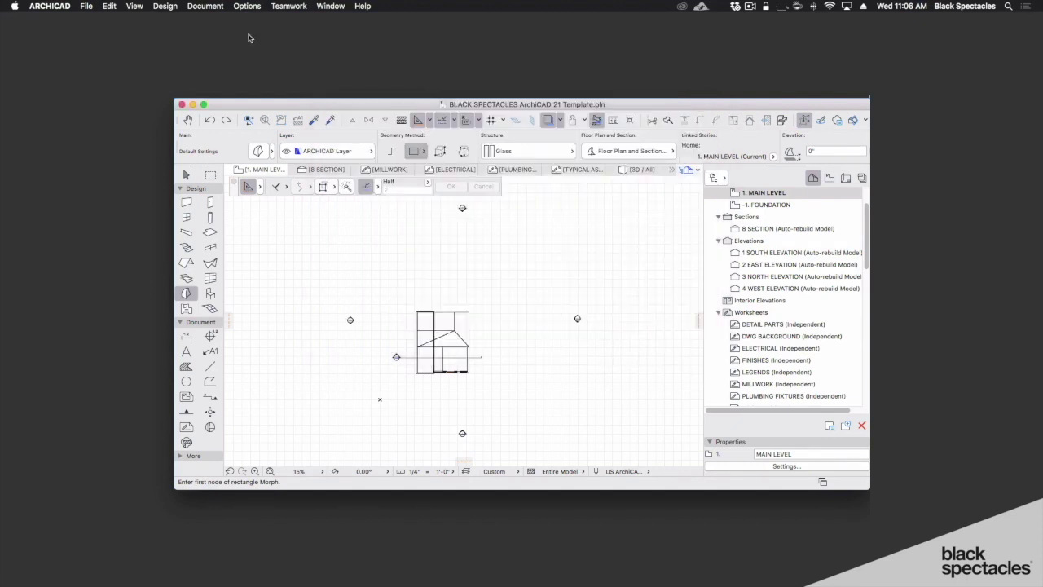
- Merge Fountain01.skp from the Downloads folder into the project, placing it over the building's right-hand wall on the main level plan
{"action": "left_click", "coordinate": [84, 6]}
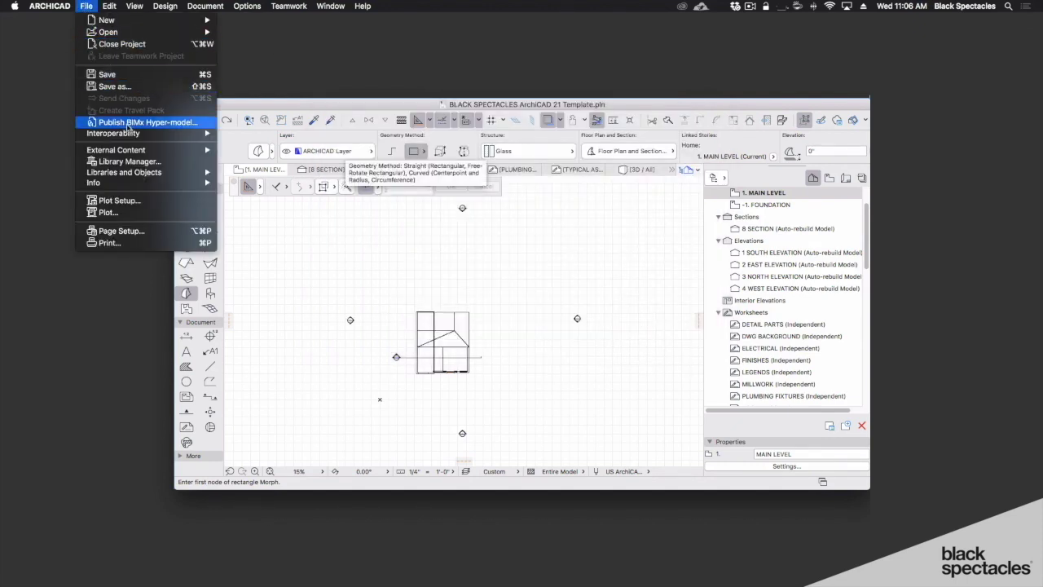
{"action": "mouse_move", "coordinate": [130, 133]}
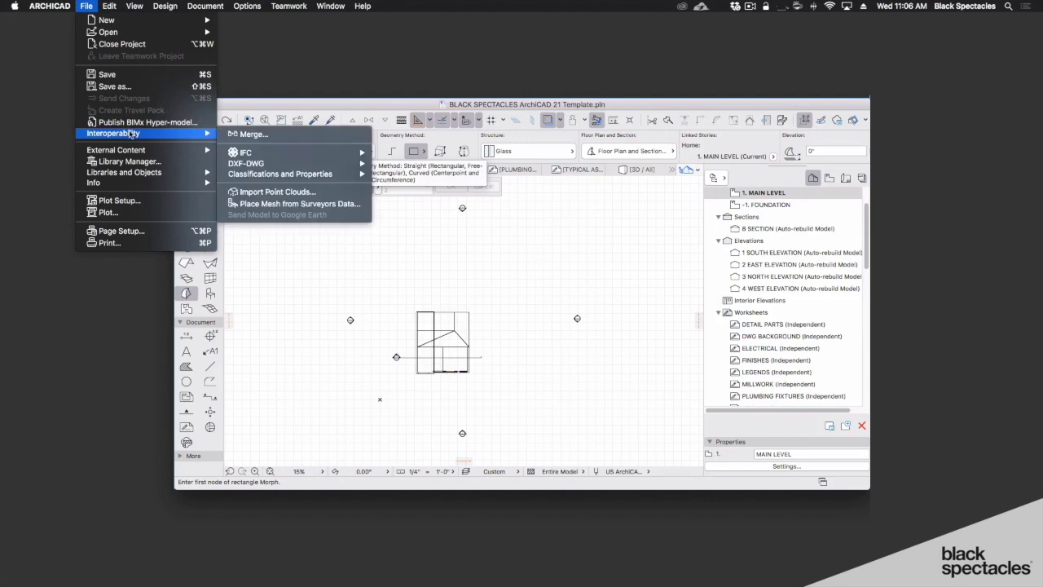
{"action": "left_click", "coordinate": [252, 133]}
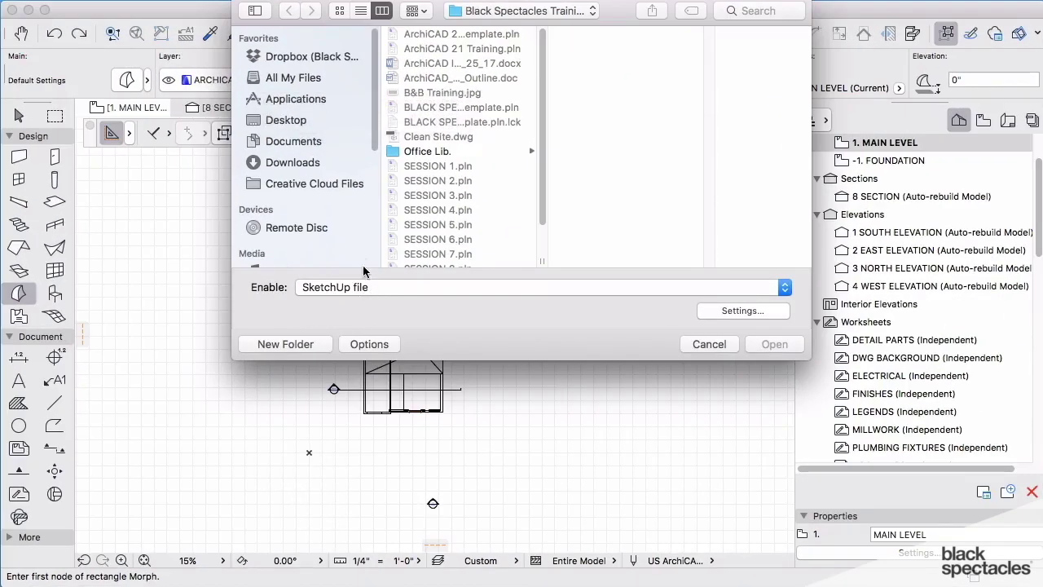
{"action": "left_click", "coordinate": [295, 165]}
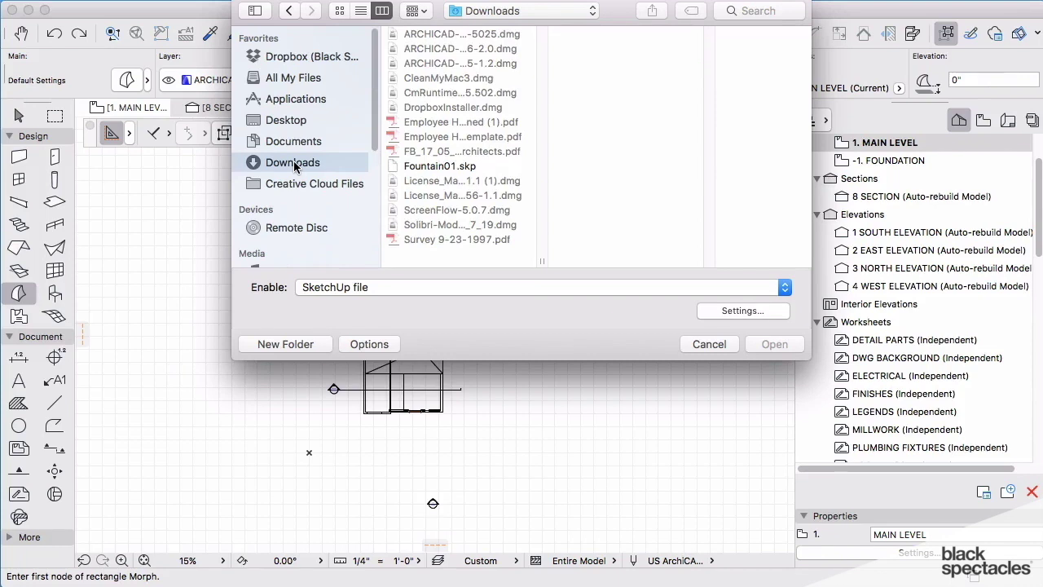
{"action": "left_click", "coordinate": [439, 166]}
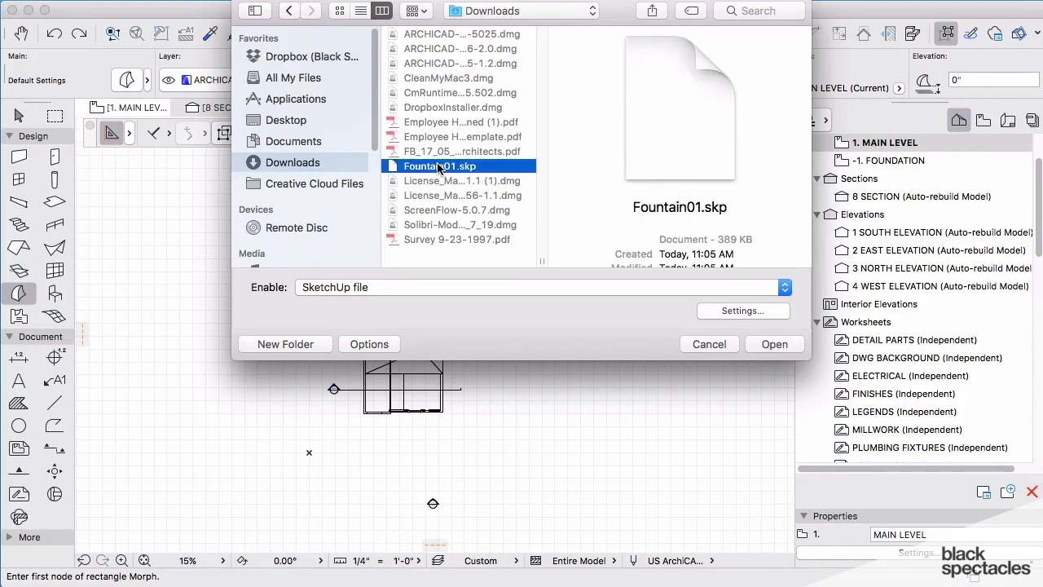
{"action": "left_click", "coordinate": [770, 344]}
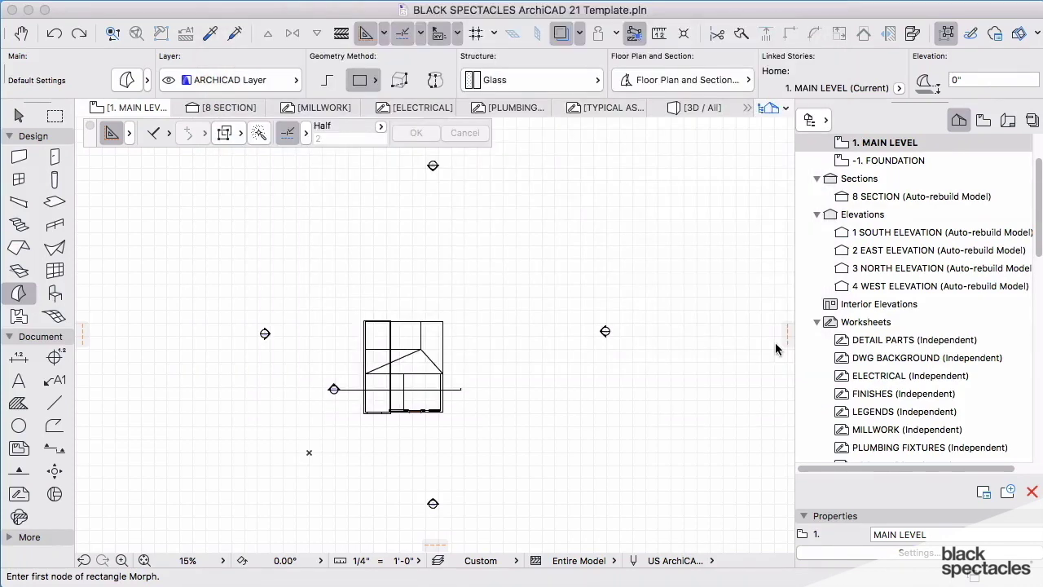
{"action": "left_click", "coordinate": [471, 340]}
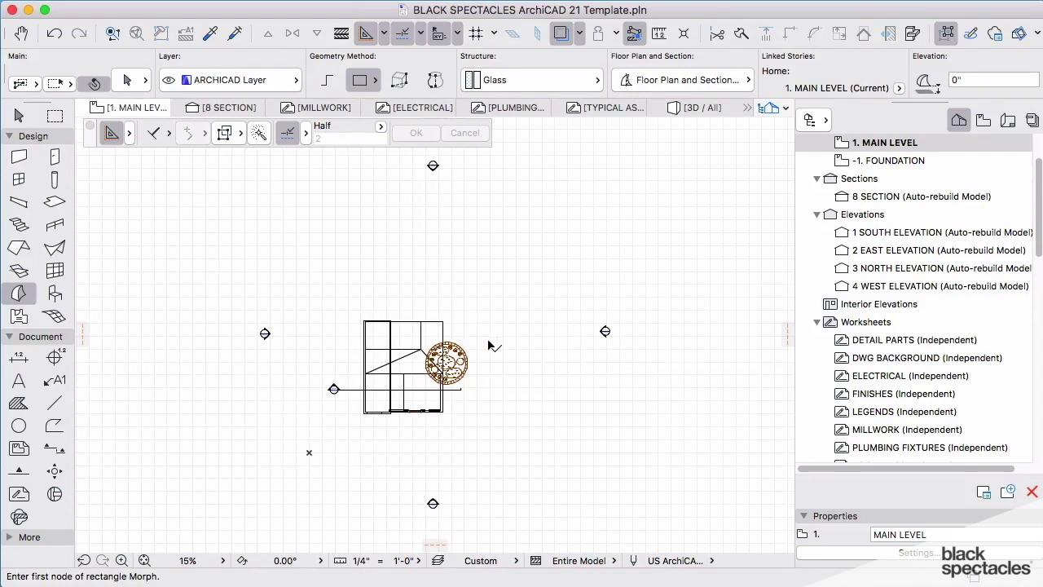
- Move the fountain object off the building's right-hand wall to the open area above and right of the building on the plan
{"action": "left_click", "coordinate": [464, 359], "text": "shift"}
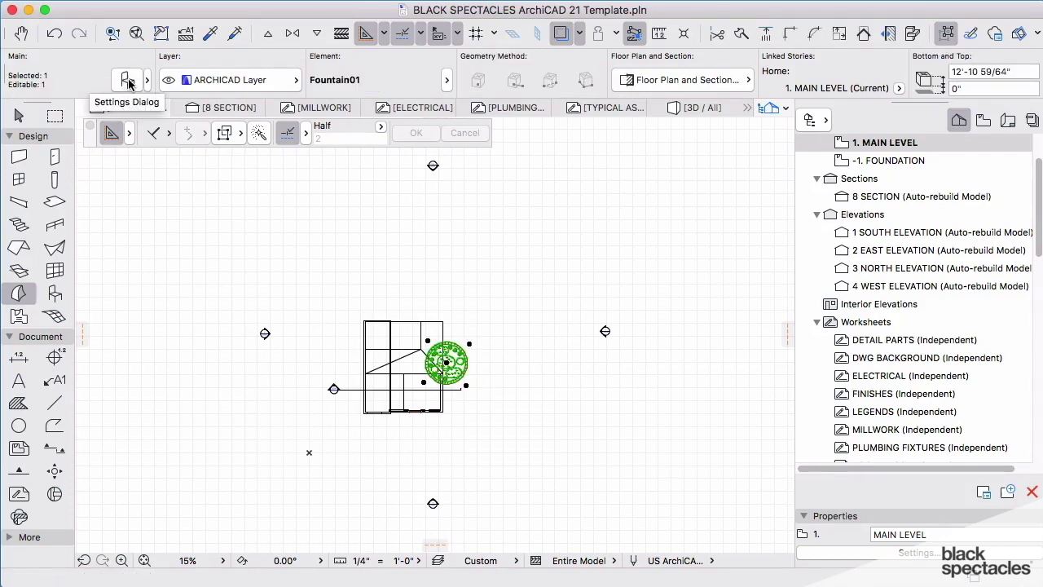
{"action": "key", "text": "super+d"}
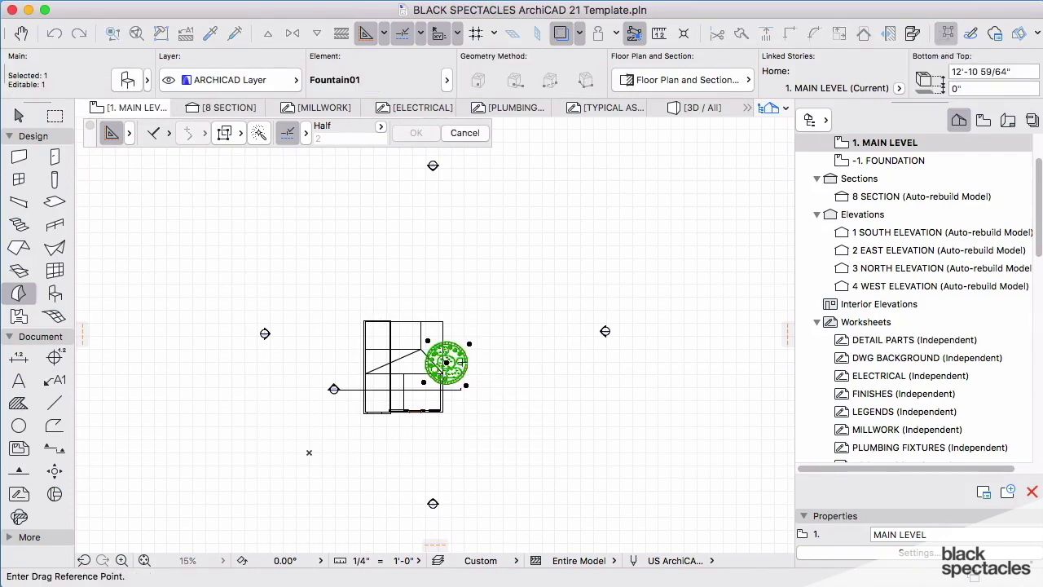
{"action": "left_click", "coordinate": [461, 361]}
{"action": "left_click", "coordinate": [494, 280]}
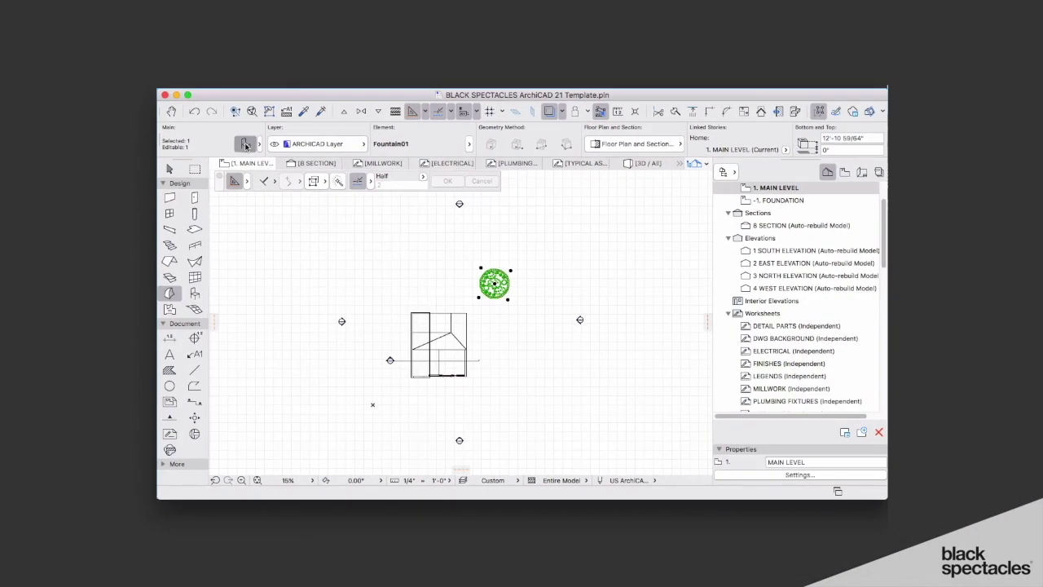
- Review the selected fountain object's positioning and rotation settings and close them without changes
{"action": "left_click", "coordinate": [246, 145]}
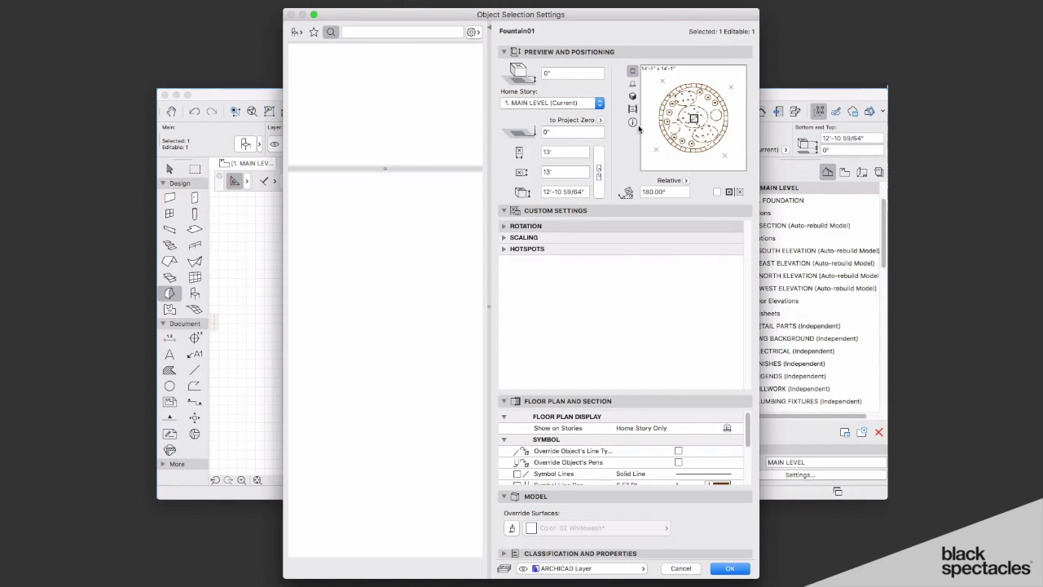
{"action": "left_click", "coordinate": [504, 226]}
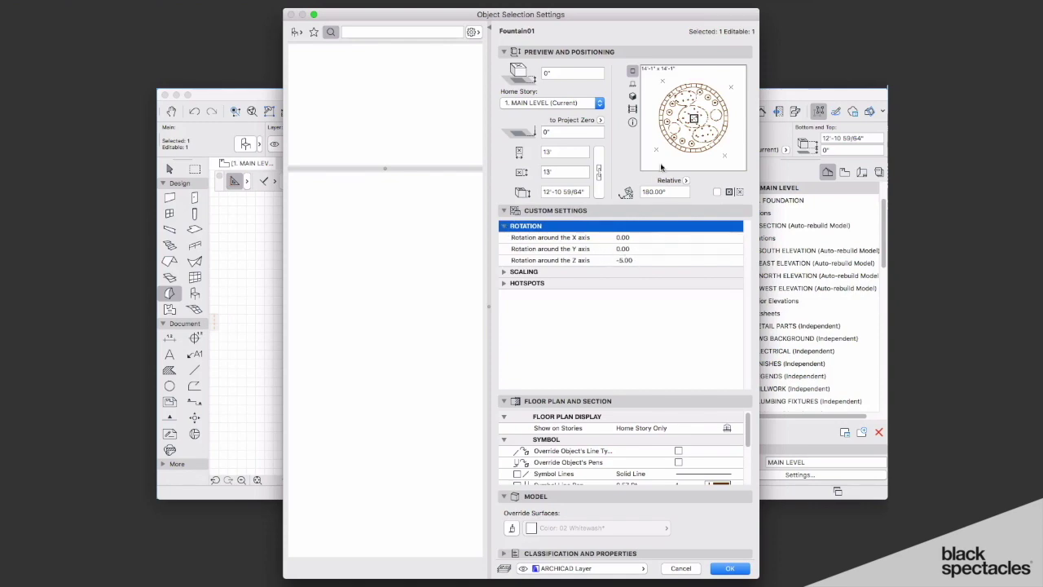
{"action": "left_click", "coordinate": [730, 567]}
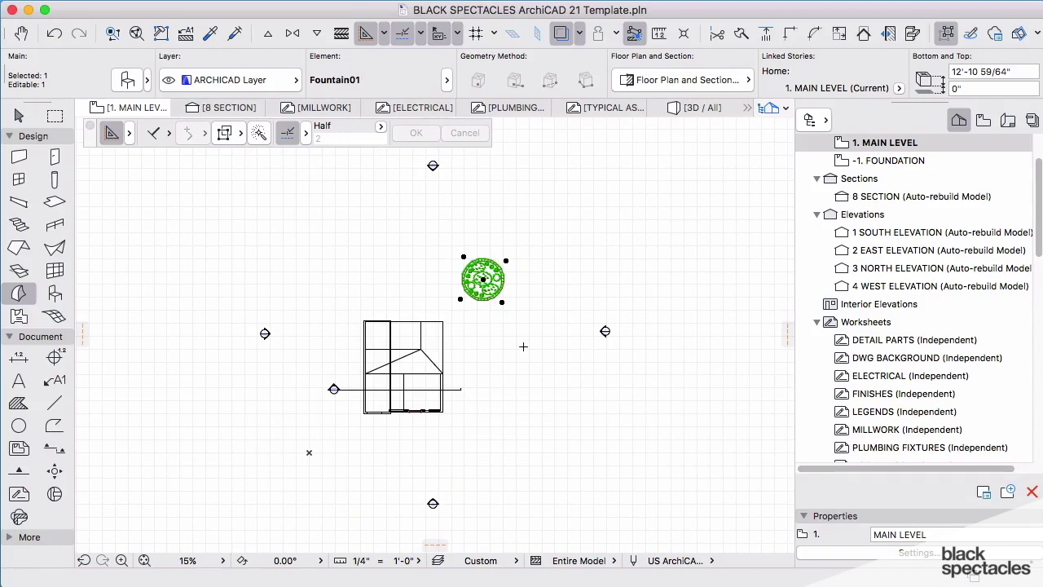
- Show the model in 3D and examine the fountain's planters and basin beside the building up close
{"action": "key", "text": "Escape"}
{"action": "key", "text": "F3"}
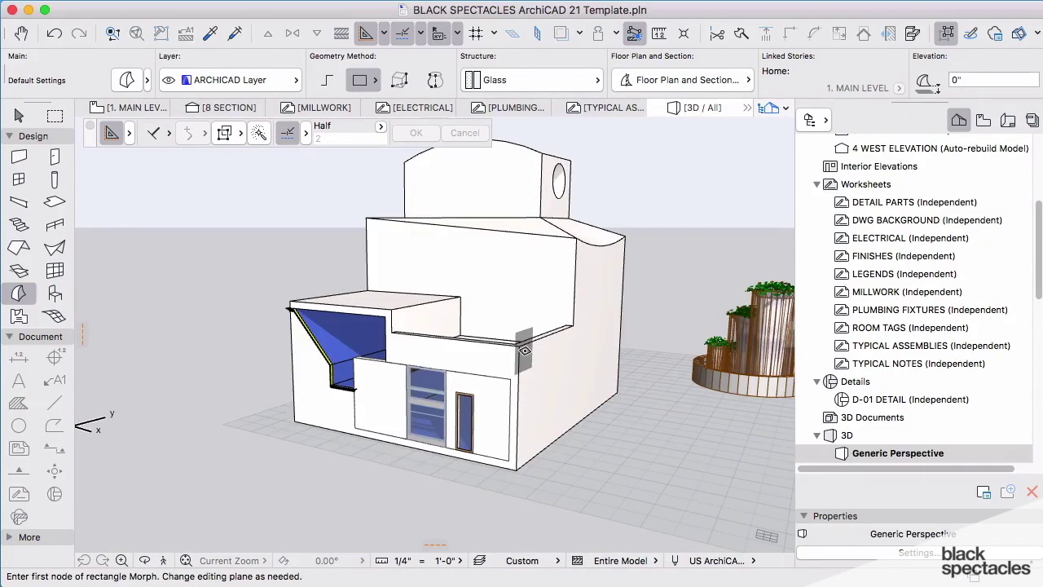
{"action": "middle_click_drag", "start_coordinate": [600, 359], "coordinate": [420, 398], "text": "shift"}
{"action": "middle_click_drag", "start_coordinate": [489, 403], "coordinate": [552, 401], "text": "shift"}
{"action": "scroll", "coordinate": [489, 403], "scroll_direction": "up", "scroll_amount": 5}
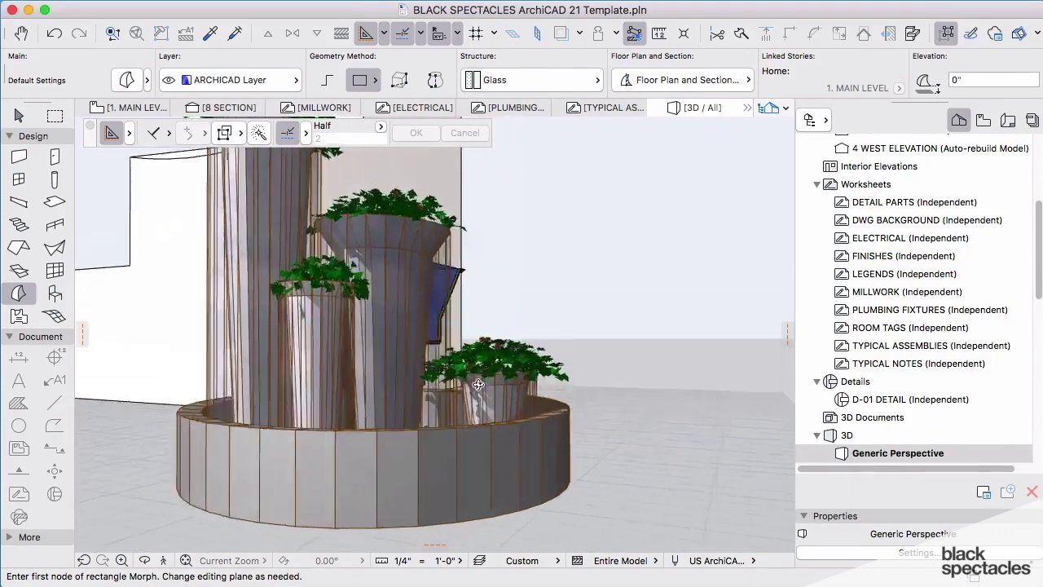
{"action": "scroll", "coordinate": [387, 413], "scroll_direction": "down", "scroll_amount": 2}
{"action": "scroll", "coordinate": [387, 413], "scroll_direction": "up", "scroll_amount": 1}
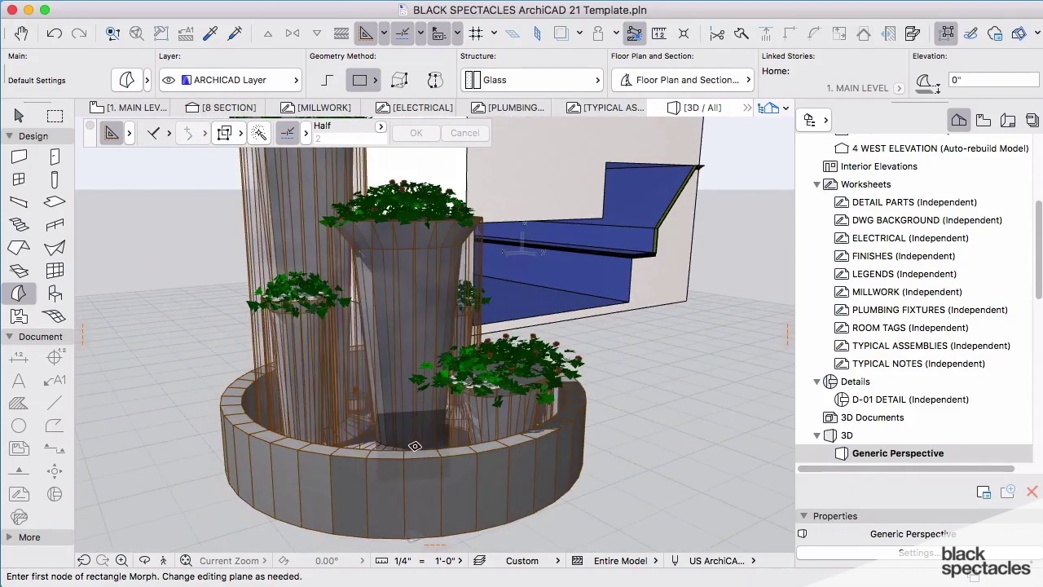
{"action": "scroll", "coordinate": [411, 440], "scroll_direction": "down", "scroll_amount": 2}
{"action": "middle_click_drag", "start_coordinate": [415, 446], "coordinate": [442, 427], "text": "shift"}
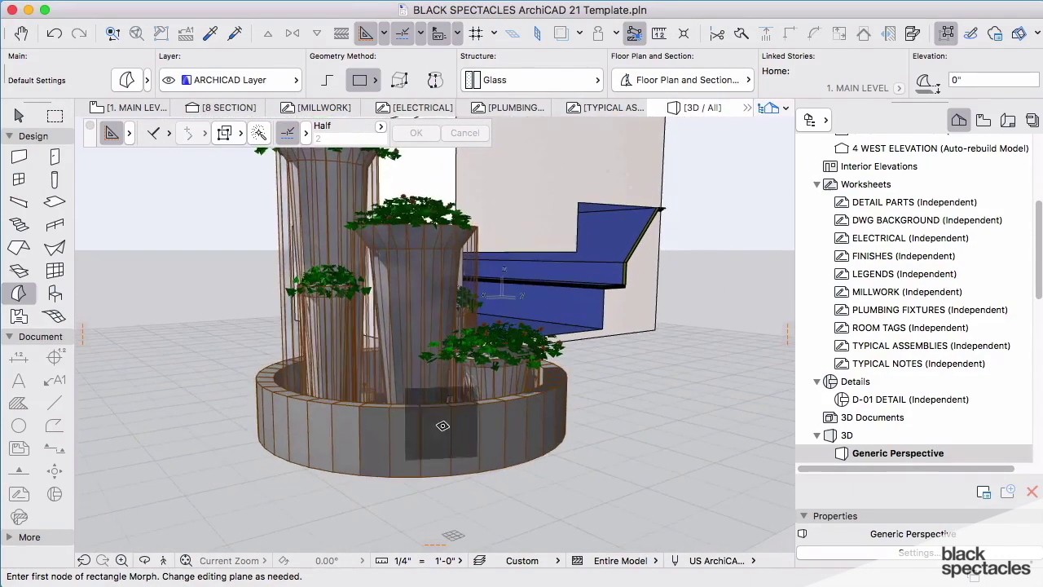
- Convert the fountain object to morphs, accepting the replacement of the original despite its complex geometry
{"action": "left_click", "coordinate": [445, 432], "text": "shift"}
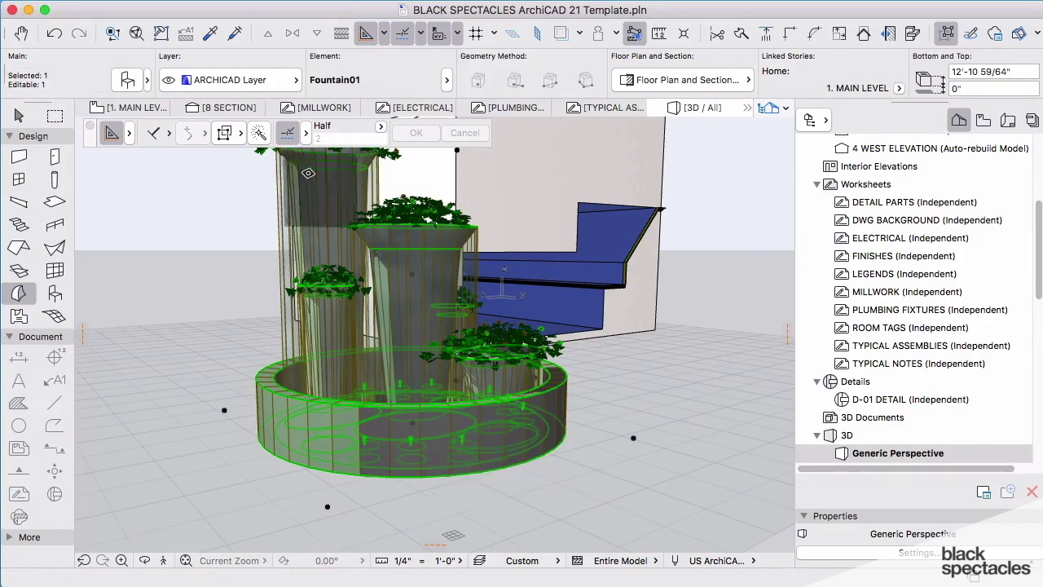
{"action": "right_click", "coordinate": [390, 410]}
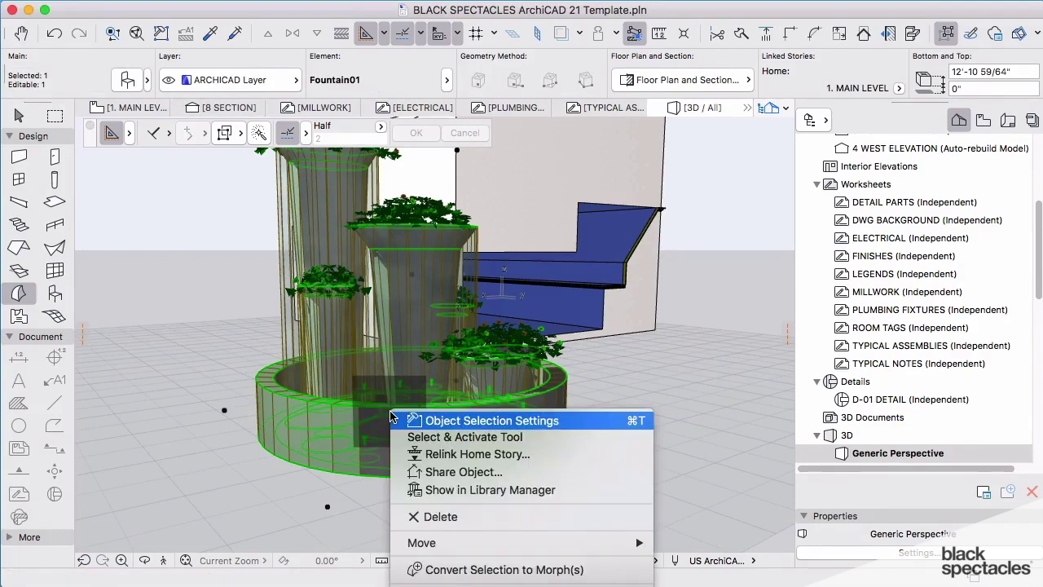
{"action": "left_click", "coordinate": [489, 569]}
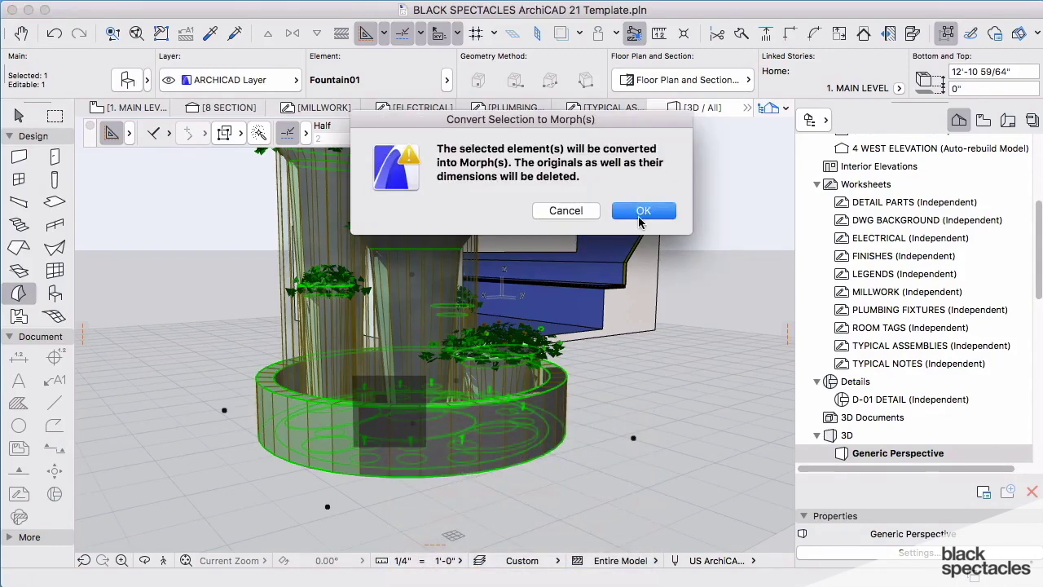
{"action": "left_click", "coordinate": [643, 210]}
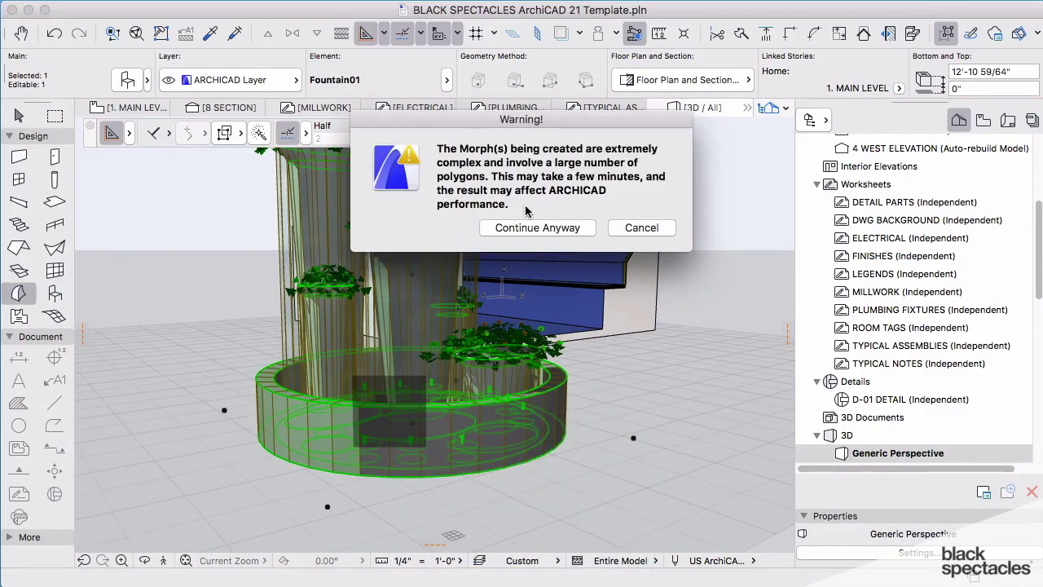
{"action": "left_click", "coordinate": [536, 227]}
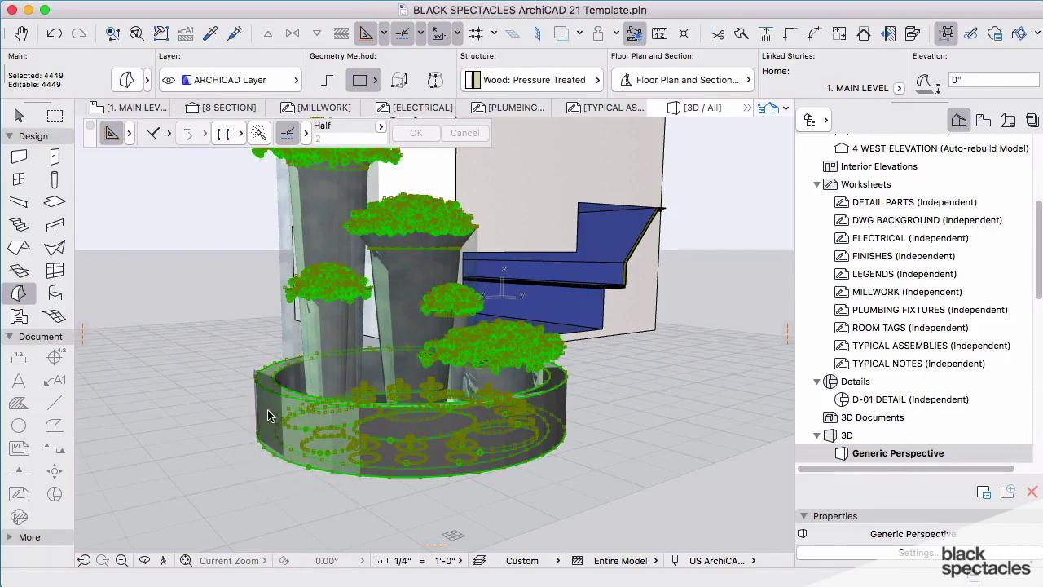
{"action": "left_click", "coordinate": [269, 411]}
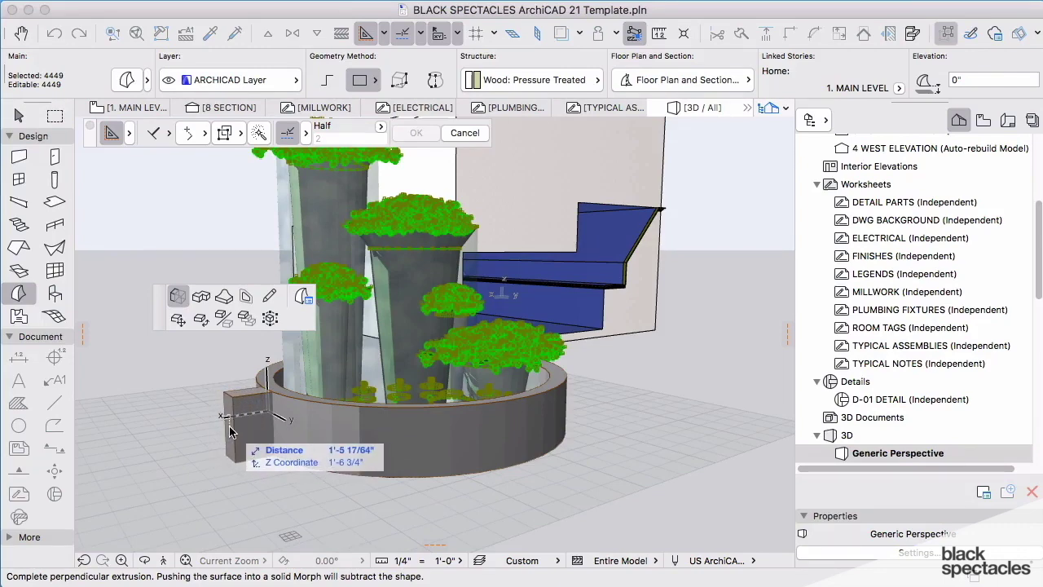
{"action": "key", "text": "Escape"}
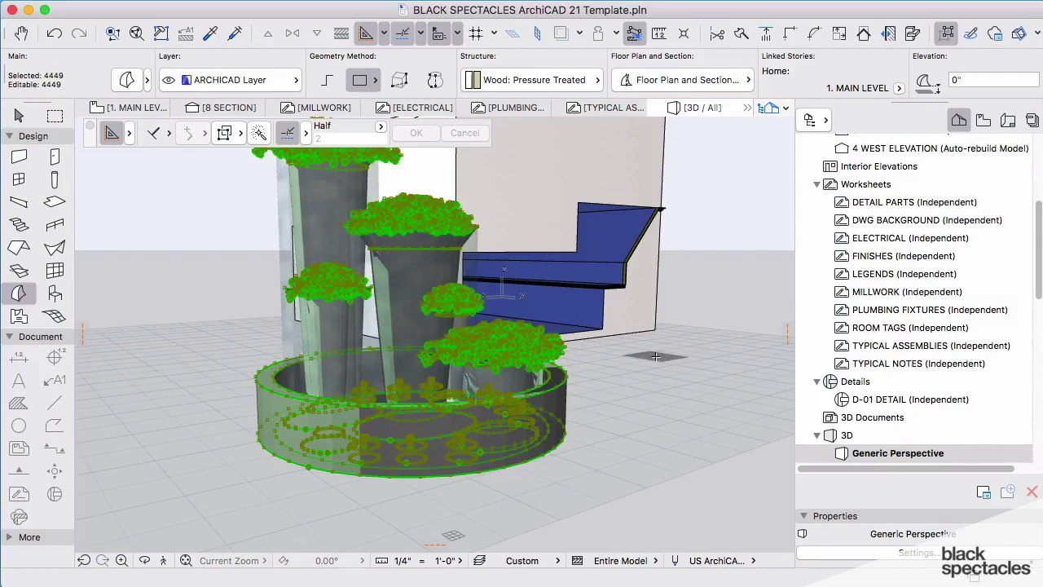
{"action": "key", "text": "Escape"}
- Save the fountain morphs as an object named NEW FOUNTAIN in the Embedded Library, using the top view and default basic settings
{"action": "middle_click_drag", "start_coordinate": [643, 356], "coordinate": [609, 385], "text": "shift"}
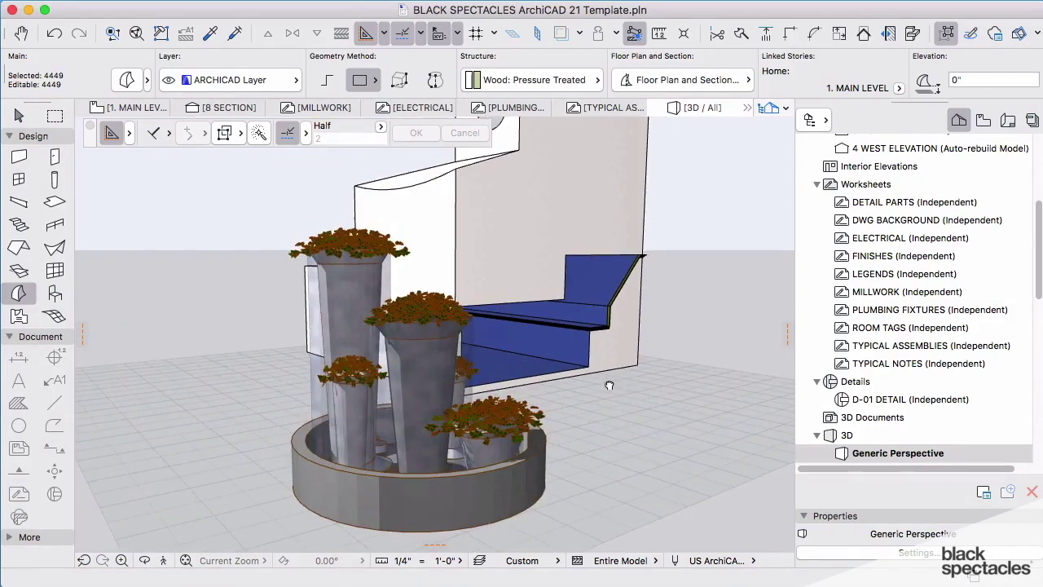
{"action": "left_click", "coordinate": [457, 324]}
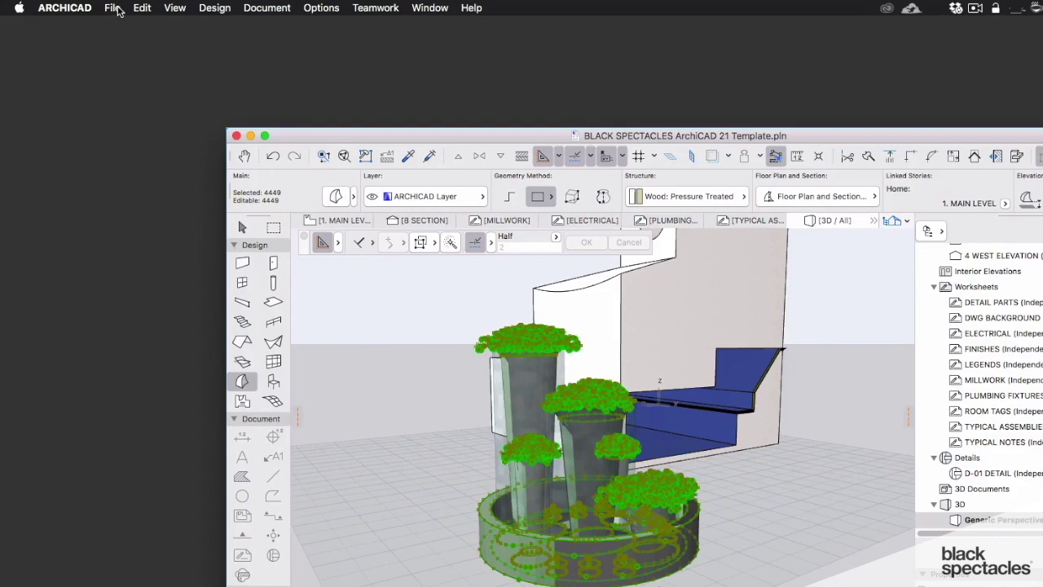
{"action": "left_click", "coordinate": [114, 8]}
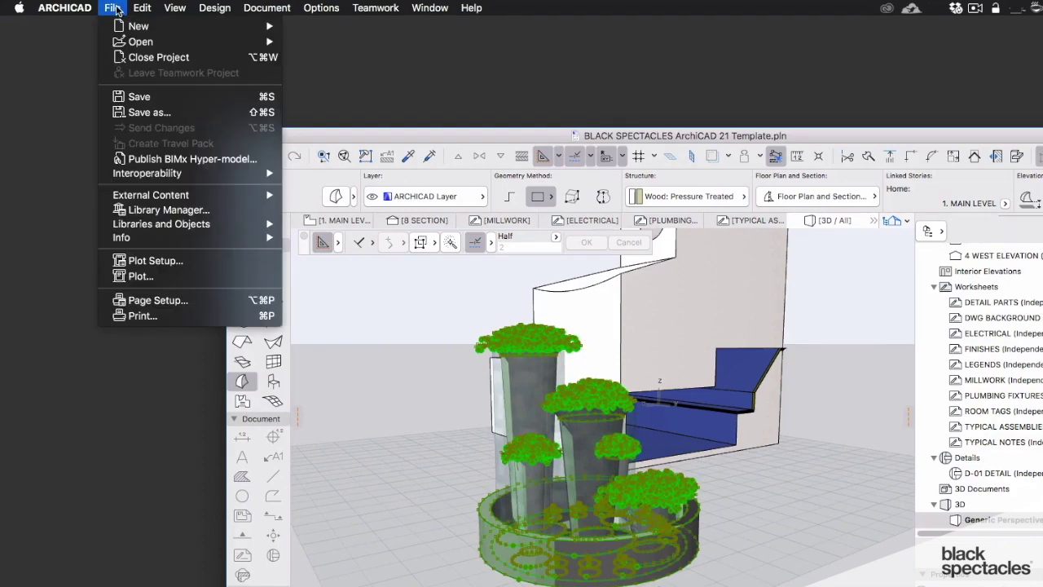
{"action": "mouse_move", "coordinate": [167, 176]}
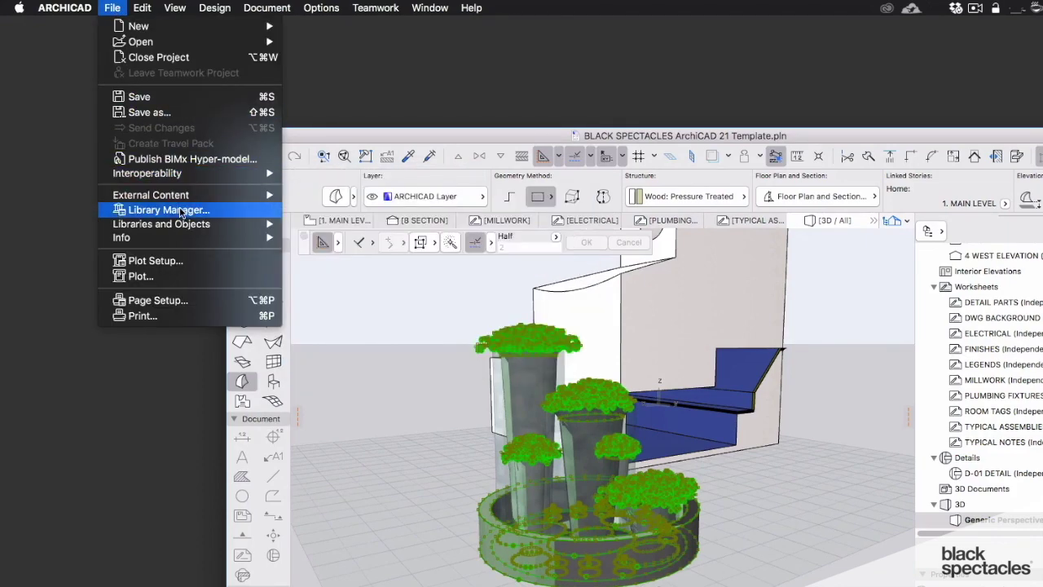
{"action": "mouse_move", "coordinate": [185, 224]}
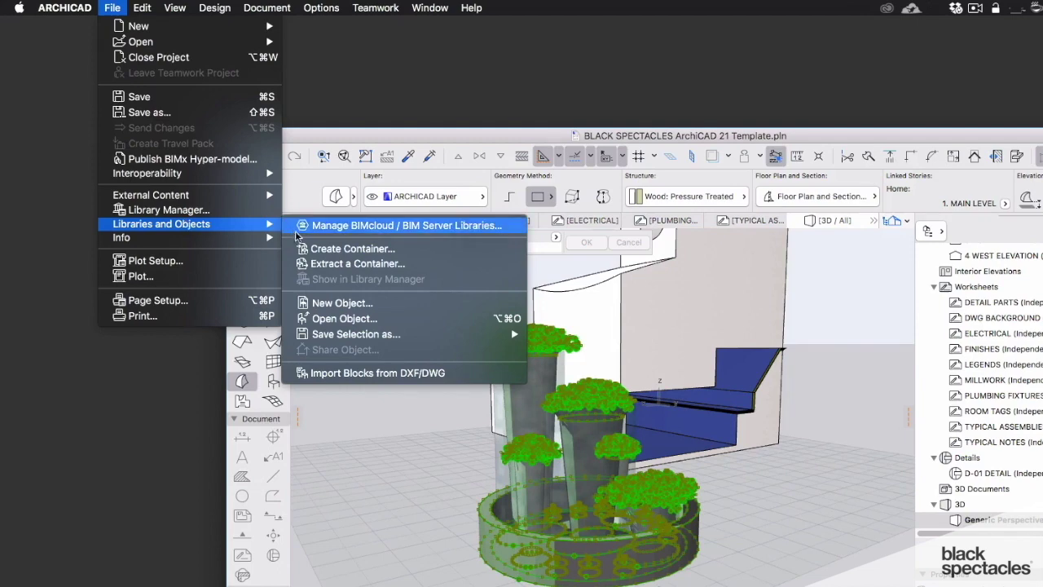
{"action": "mouse_move", "coordinate": [343, 335]}
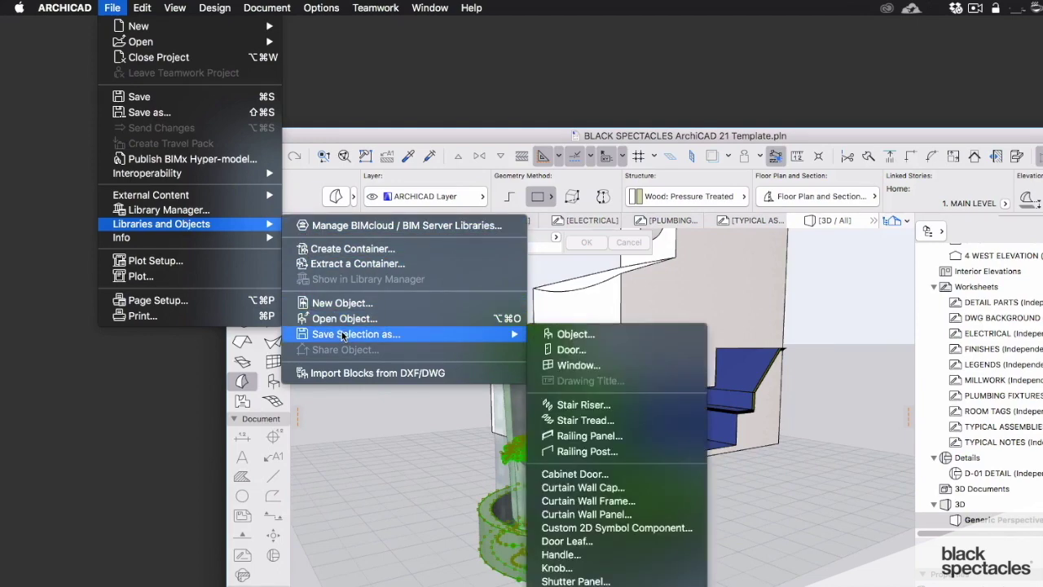
{"action": "left_click", "coordinate": [574, 334]}
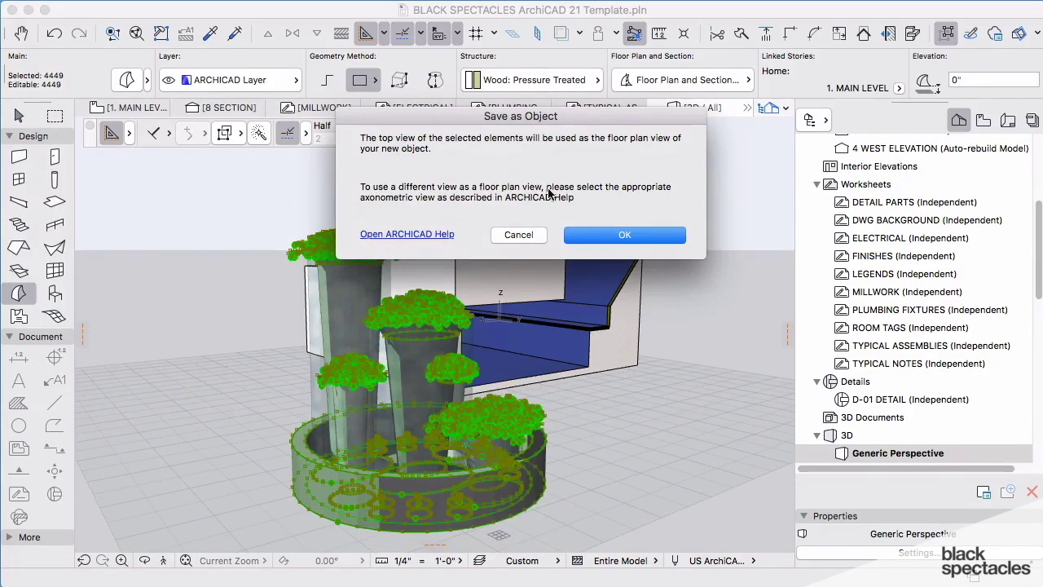
{"action": "left_click", "coordinate": [601, 236]}
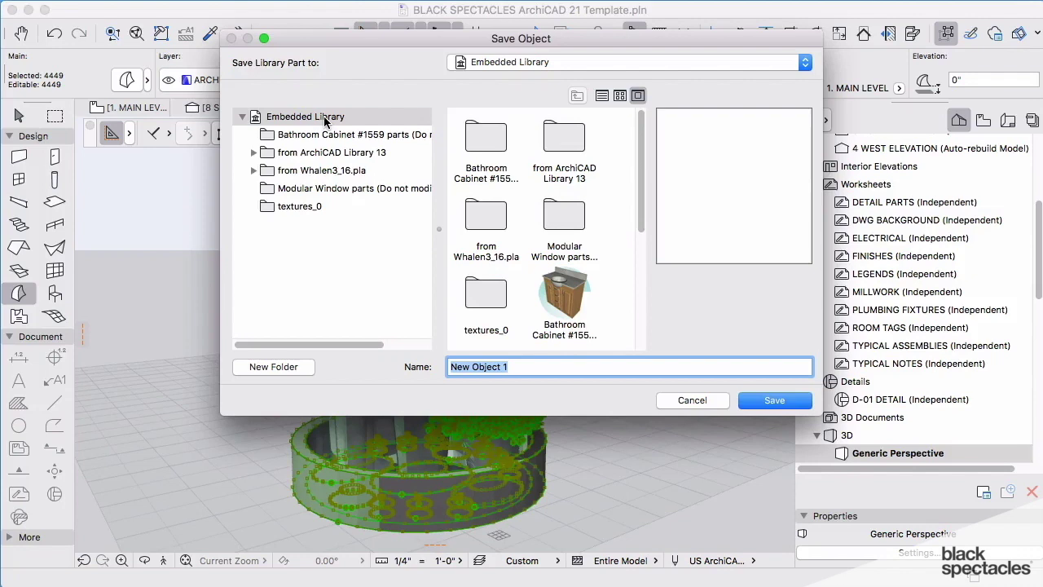
{"action": "type", "text": "NEW FOUNTAIN"}
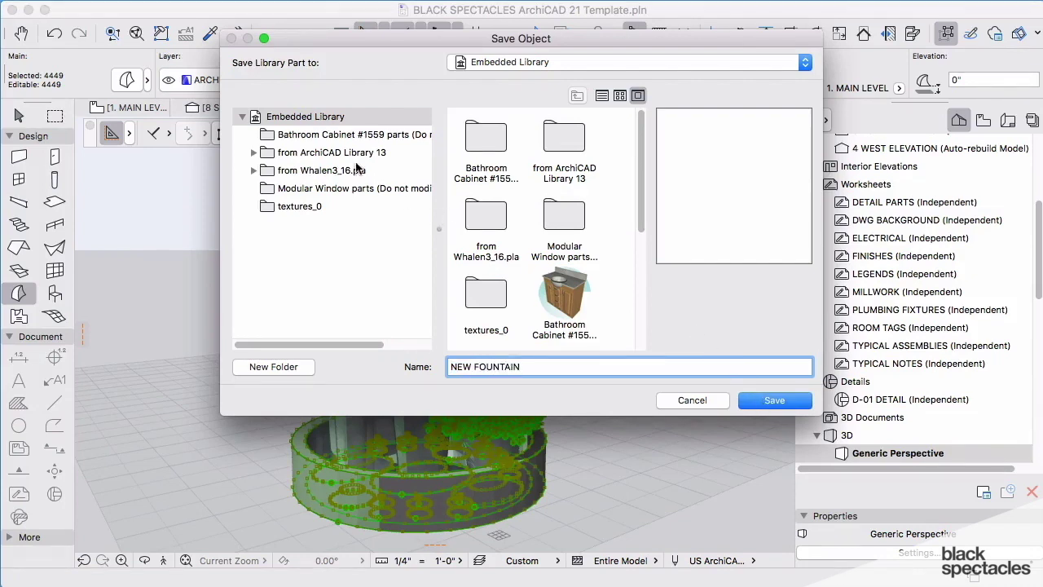
{"action": "left_click", "coordinate": [780, 404]}
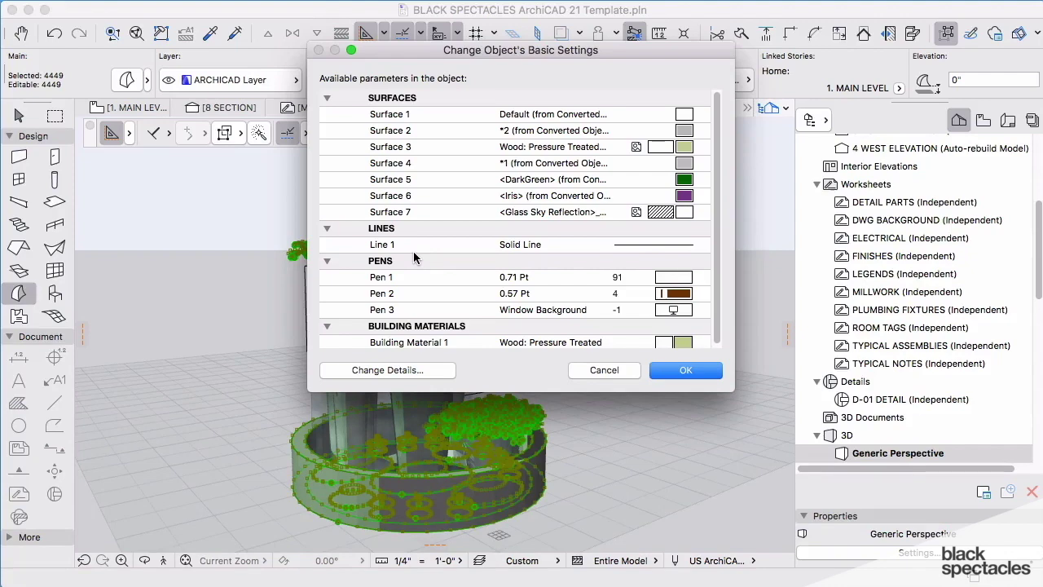
{"action": "left_click", "coordinate": [686, 371]}
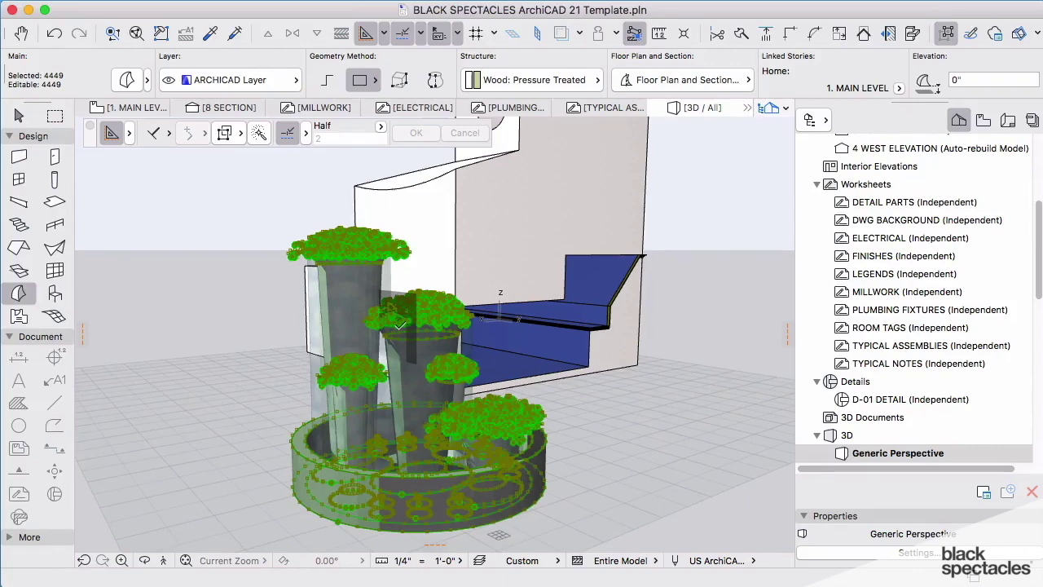
{"action": "left_click", "coordinate": [397, 325]}
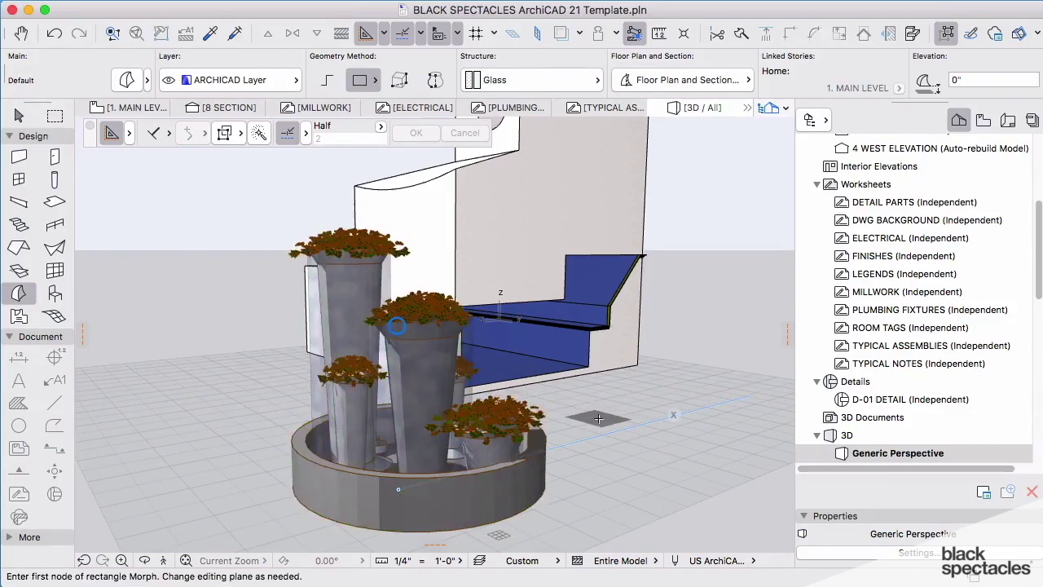
- Delete all the fountain morphs from the main level floor plan
{"action": "key", "text": "F2"}
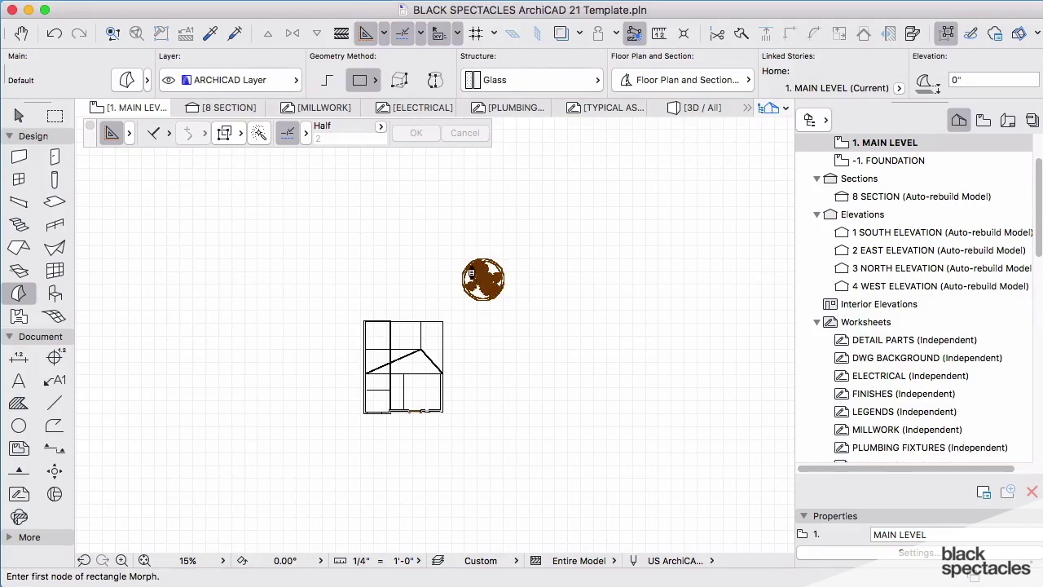
{"action": "key", "text": "l"}
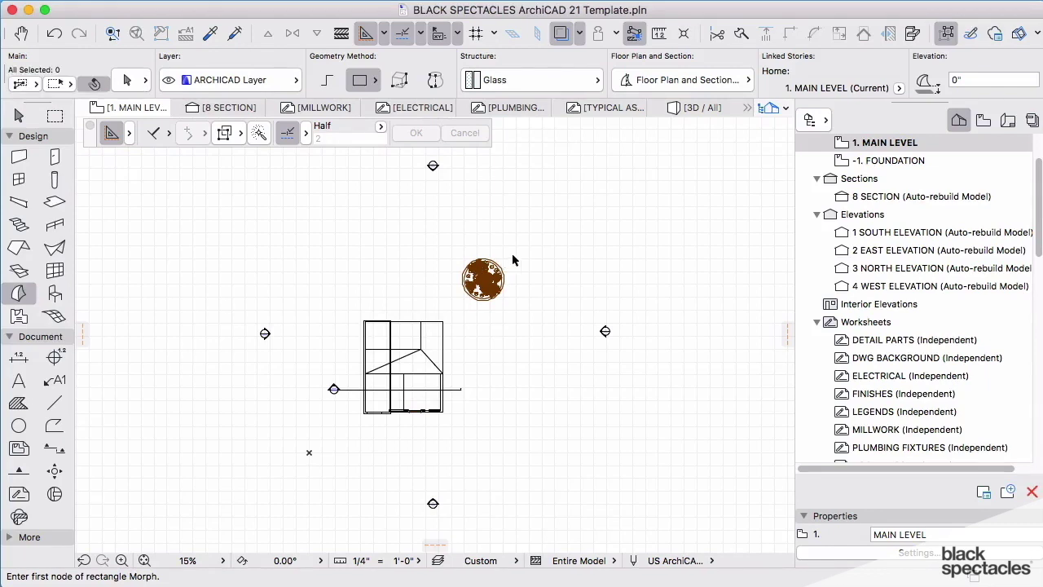
{"action": "left_click", "coordinate": [513, 248], "text": "shift"}
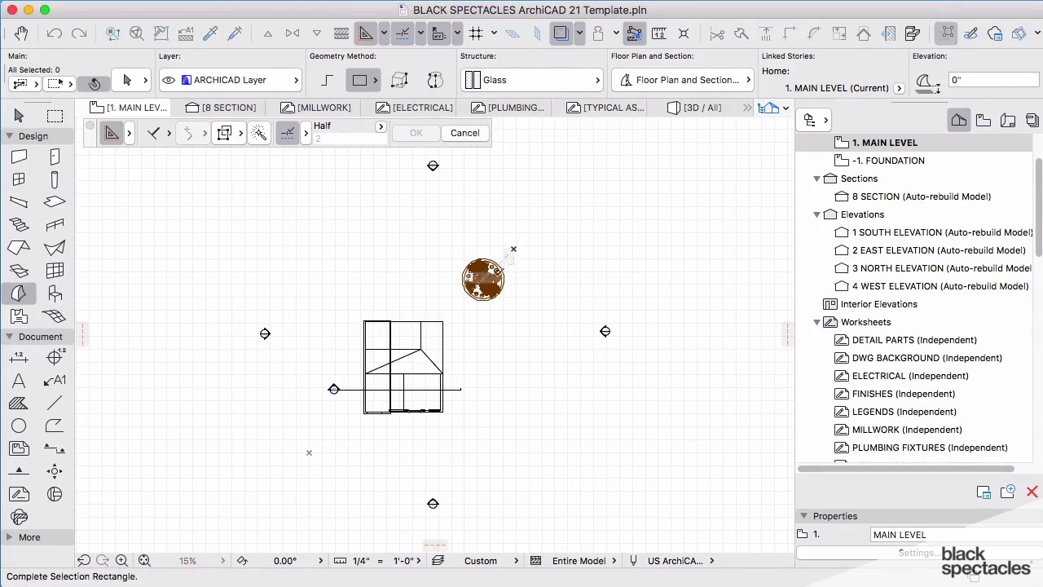
{"action": "left_click", "coordinate": [470, 310], "text": "shift"}
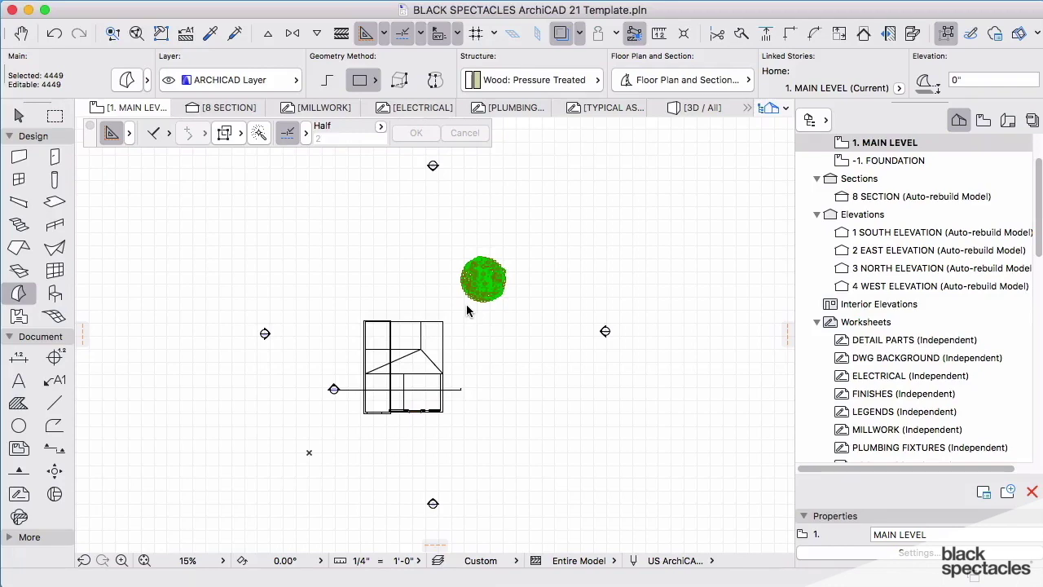
{"action": "key", "text": "Escape"}
- Activate the Object tool and review the NEW FOUNTAIN default settings, including its surfaces, 3D preview and building materials, then accept them
{"action": "scroll", "coordinate": [505, 306], "scroll_direction": "up", "scroll_amount": 1}
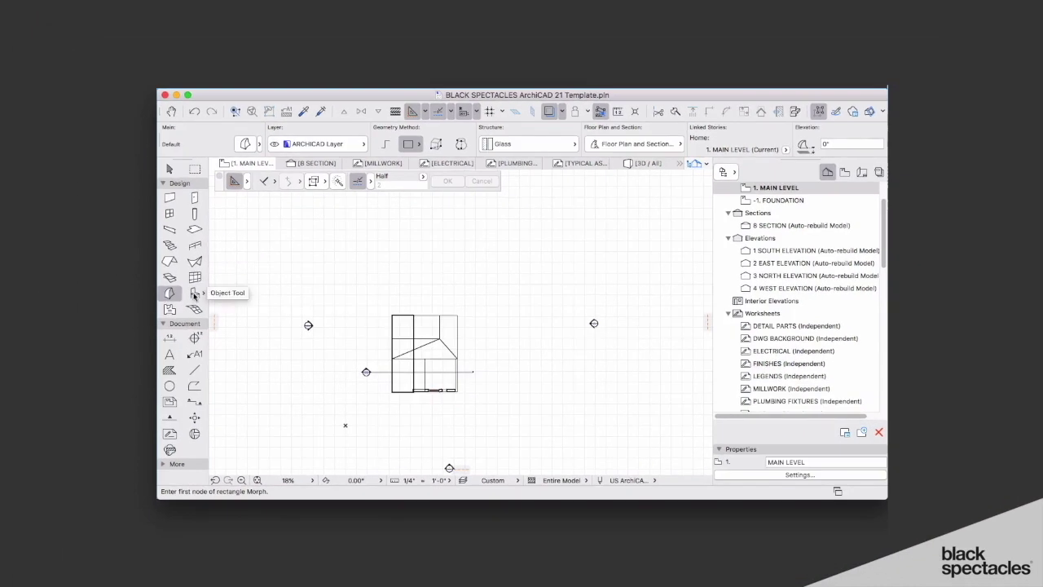
{"action": "left_click", "coordinate": [54, 295]}
{"action": "double_click", "coordinate": [194, 296]}
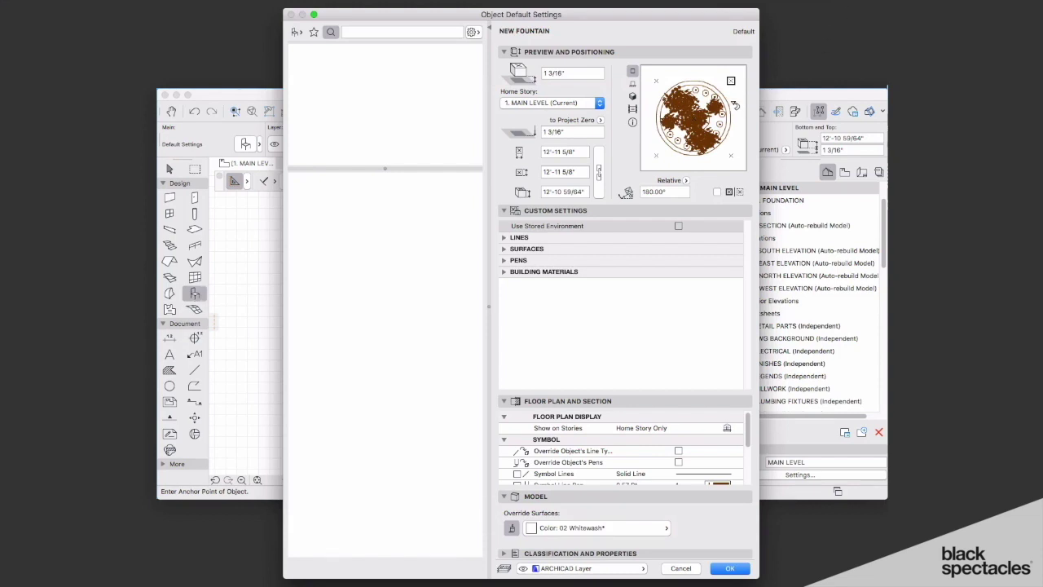
{"action": "left_click", "coordinate": [505, 249]}
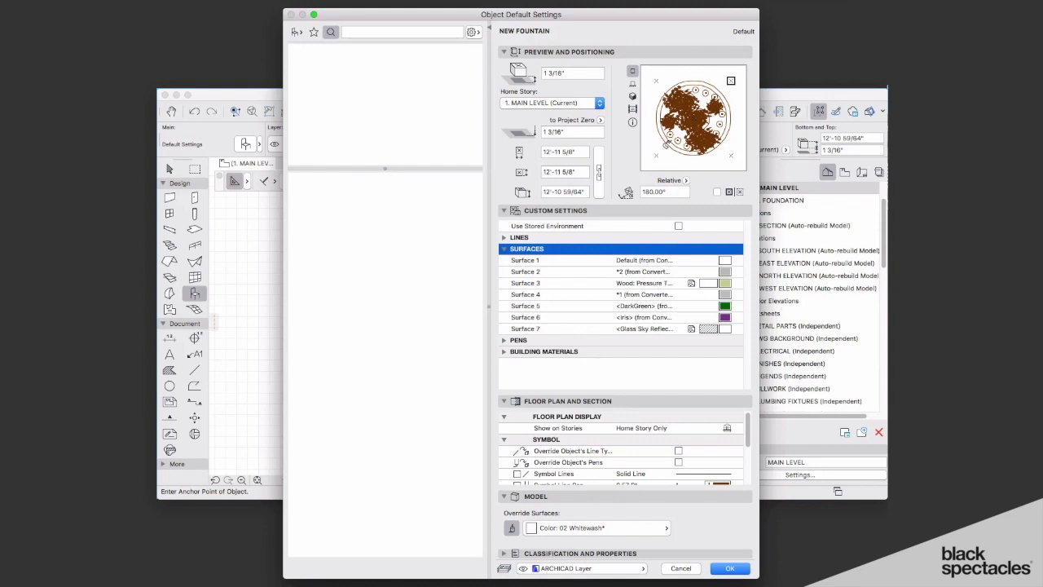
{"action": "left_click", "coordinate": [632, 96]}
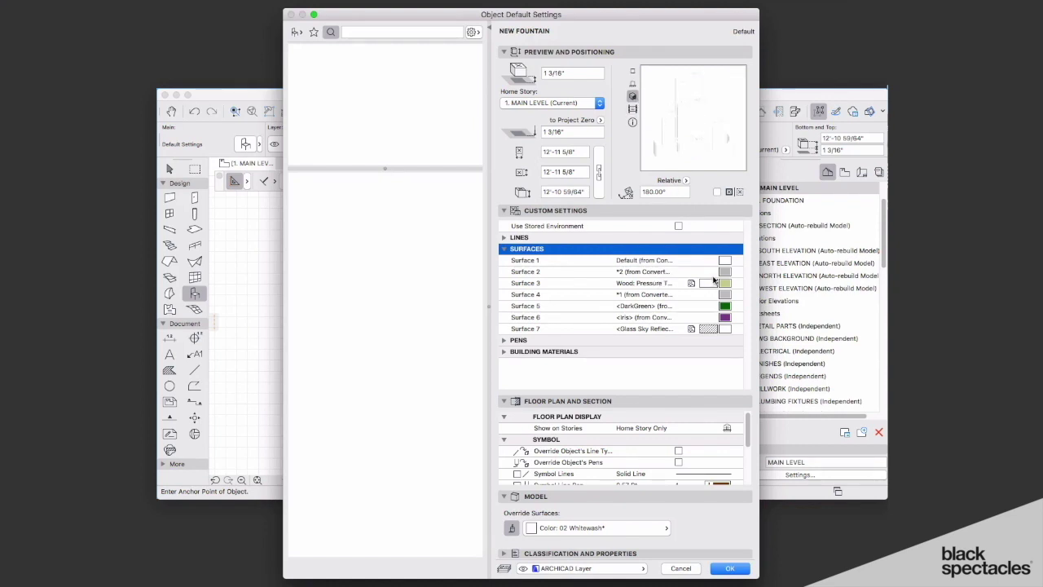
{"action": "left_click", "coordinate": [632, 70]}
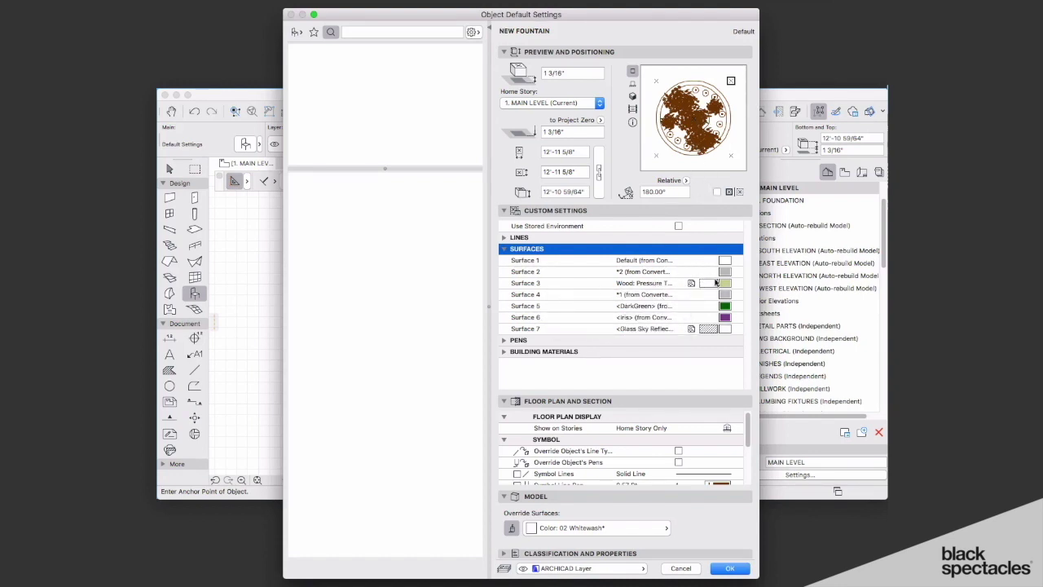
{"action": "left_click", "coordinate": [504, 352]}
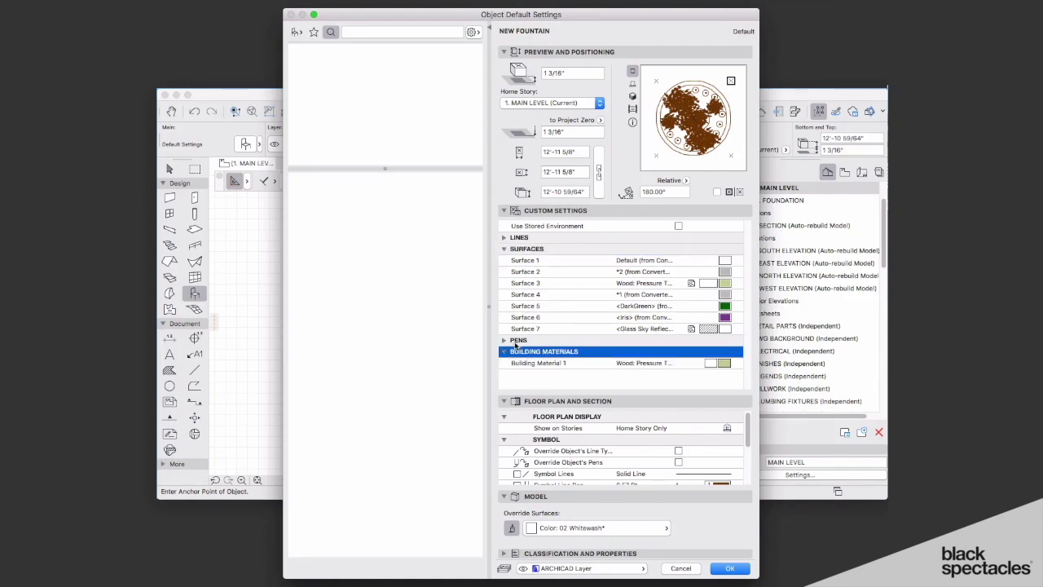
{"action": "left_click", "coordinate": [732, 570]}
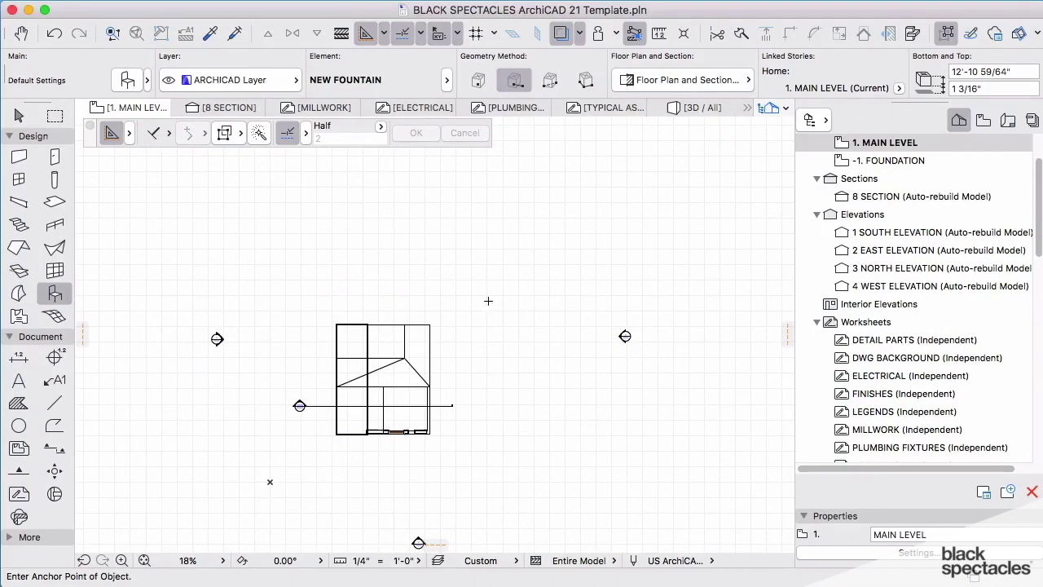
- Place the NEW FOUNTAIN object in the open area northeast of the building on the main level plan, and examine it in 3D
{"action": "left_click", "coordinate": [463, 286]}
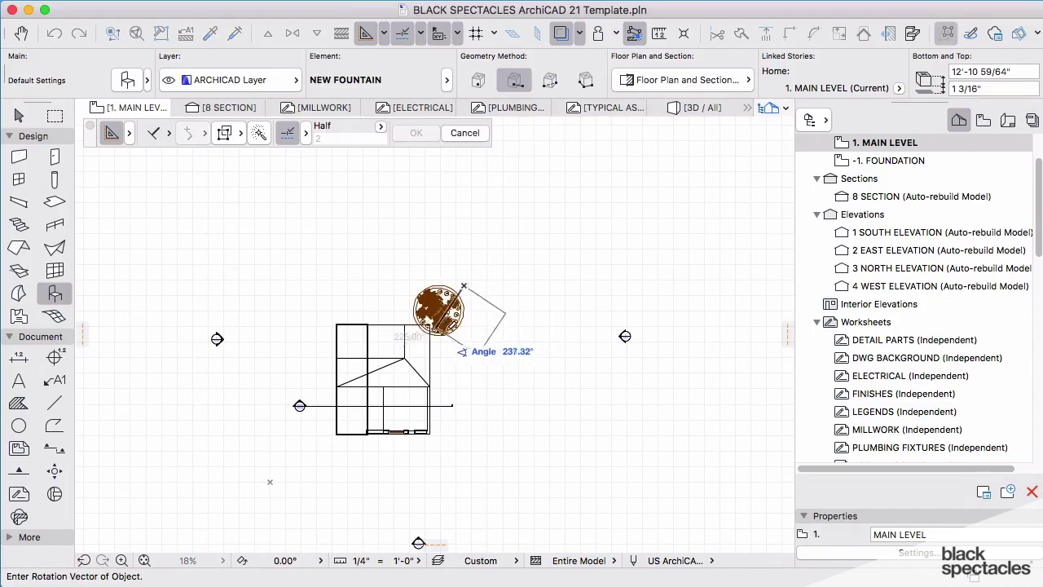
{"action": "left_click", "coordinate": [519, 291]}
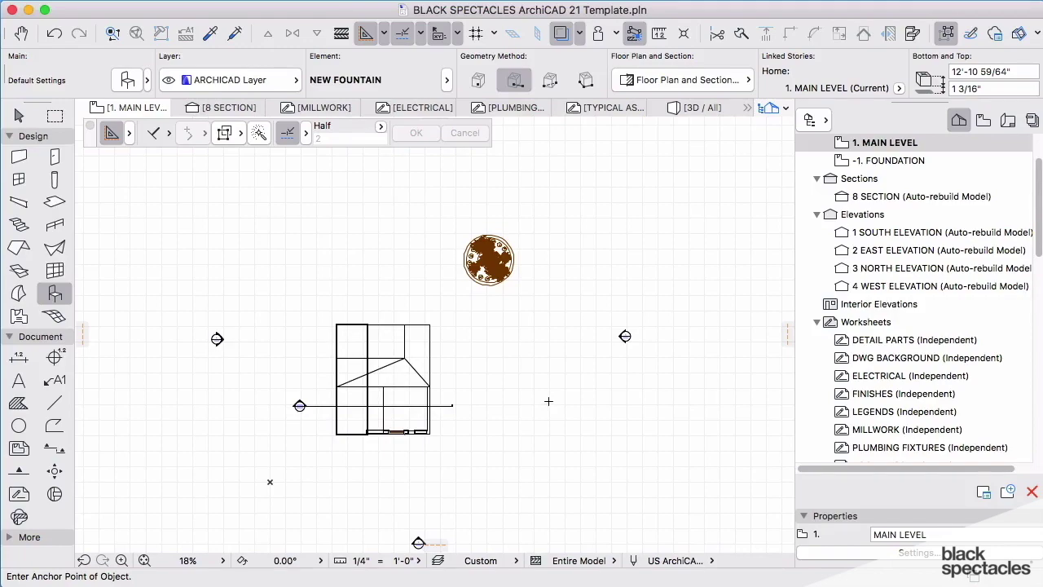
{"action": "key", "text": "F3"}
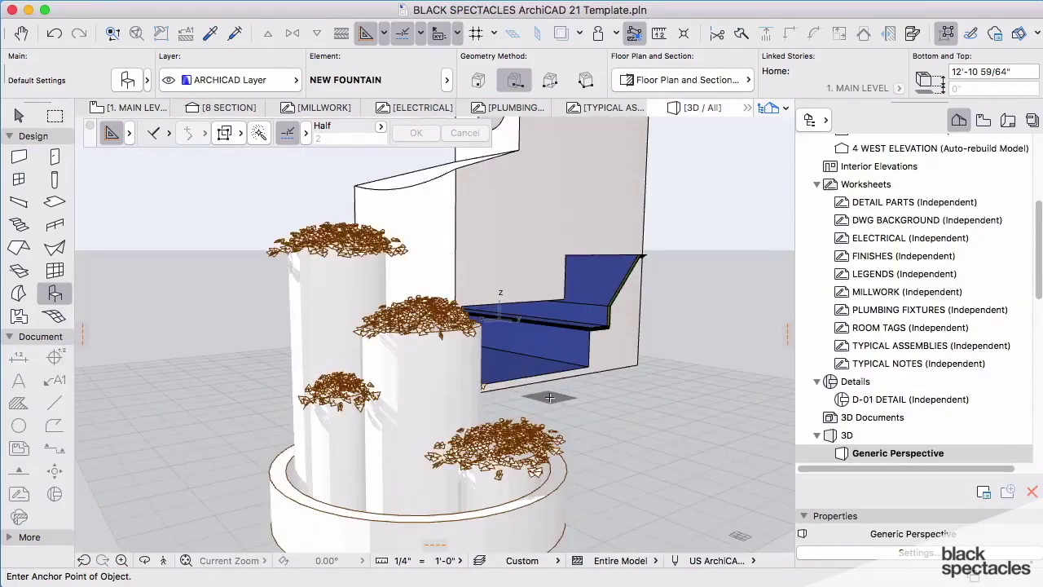
{"action": "scroll", "coordinate": [407, 381], "scroll_direction": "up", "scroll_amount": 5}
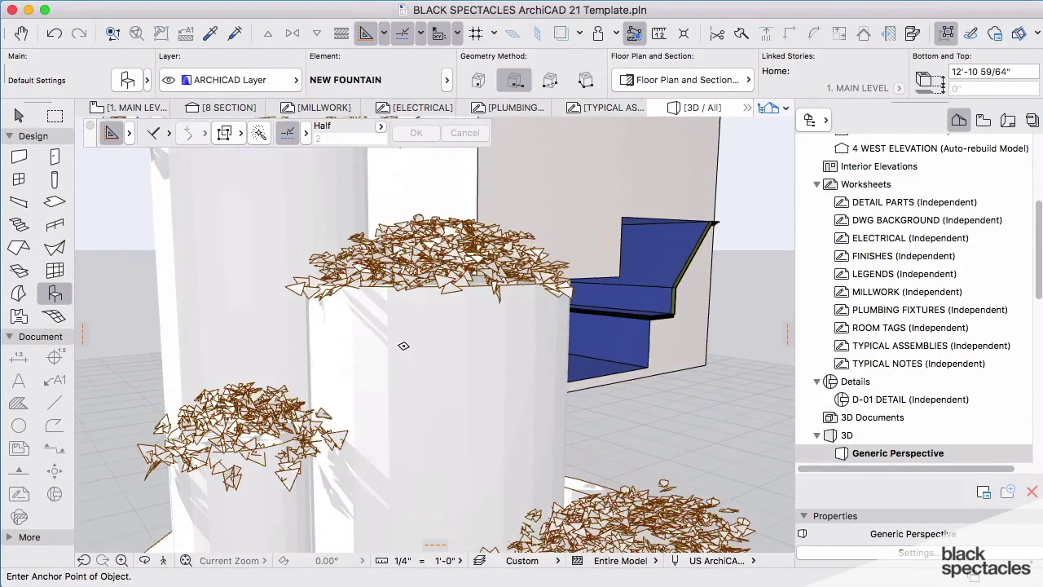
{"action": "middle_click_drag", "start_coordinate": [403, 347], "coordinate": [416, 407], "text": "shift"}
{"action": "scroll", "coordinate": [506, 384], "scroll_direction": "down", "scroll_amount": 5}
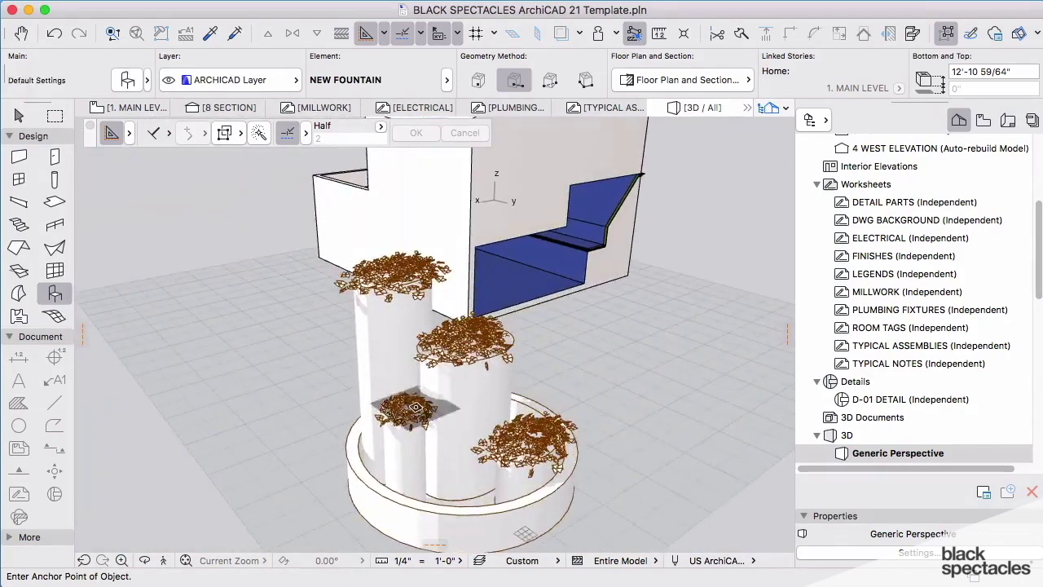